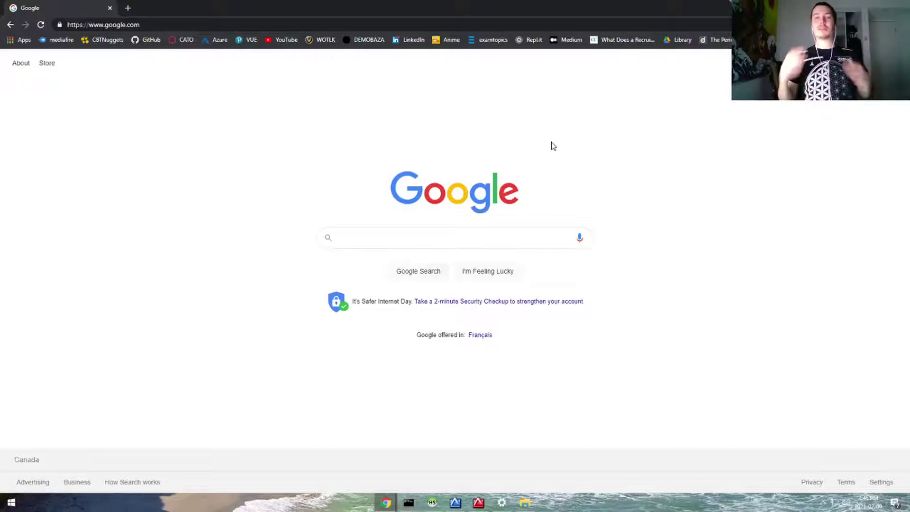
Search Google for 'ubuntu download' using the autocomplete suggestion.
left_click(495, 237)
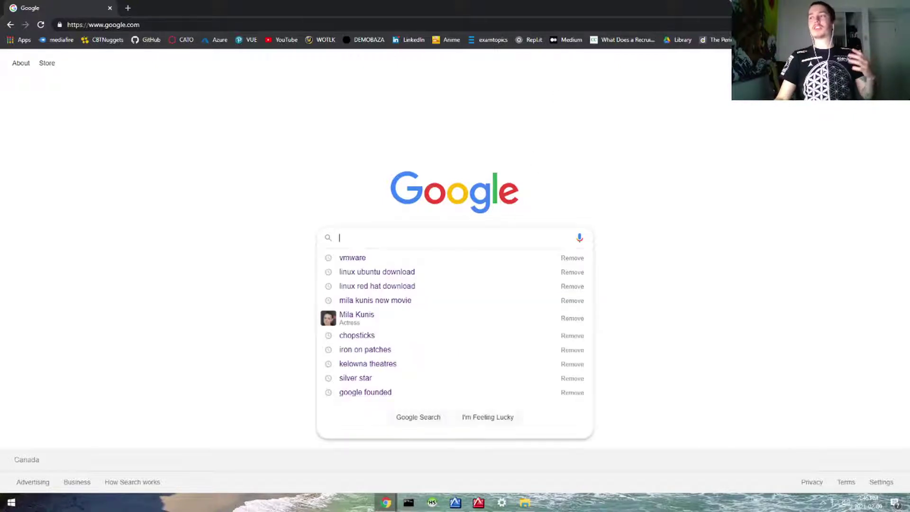
type("ub")
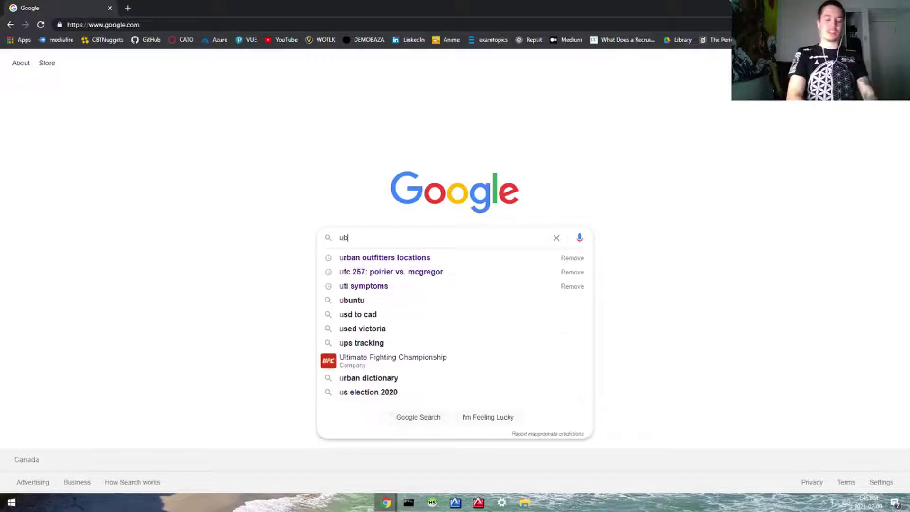
type("untu")
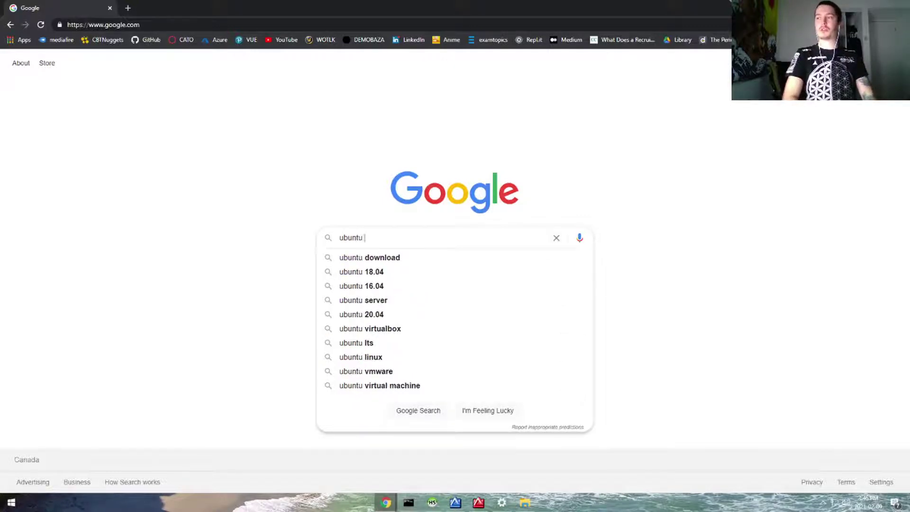
key("Down")
key("Return")
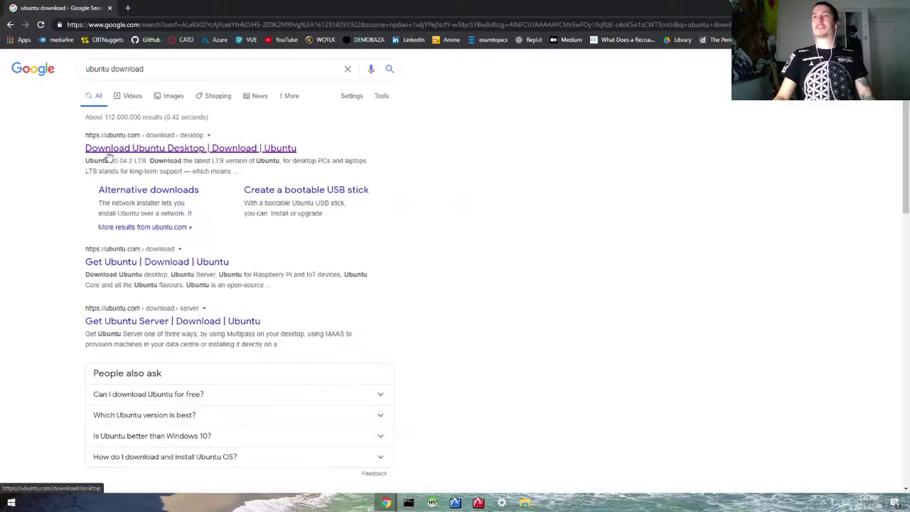
Open the Ubuntu Desktop download page and start the Ubuntu 20.10 desktop download.
left_click(136, 149)
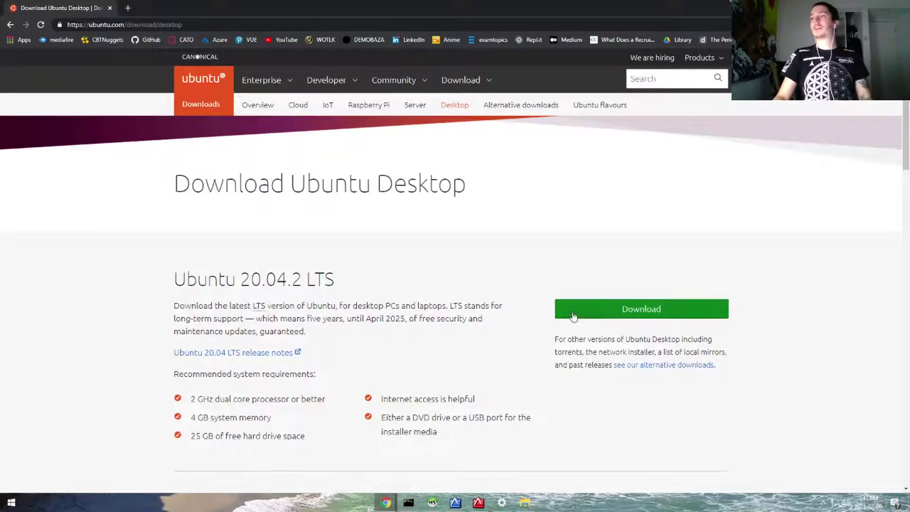
triple_click(348, 286)
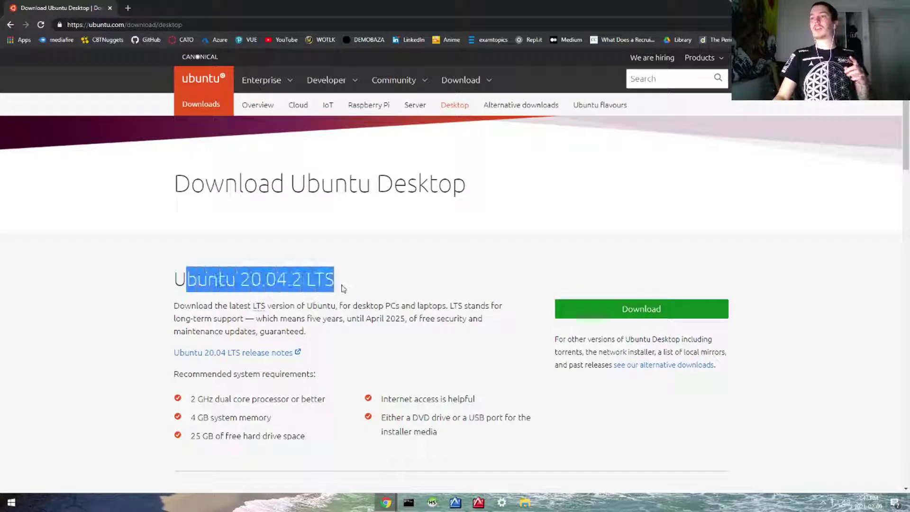
left_click(336, 286)
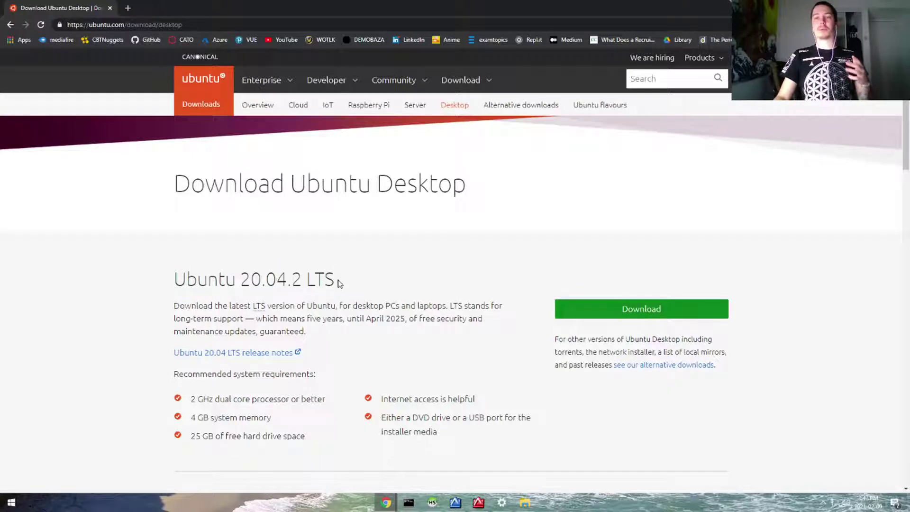
scroll(391, 292, "down", 5)
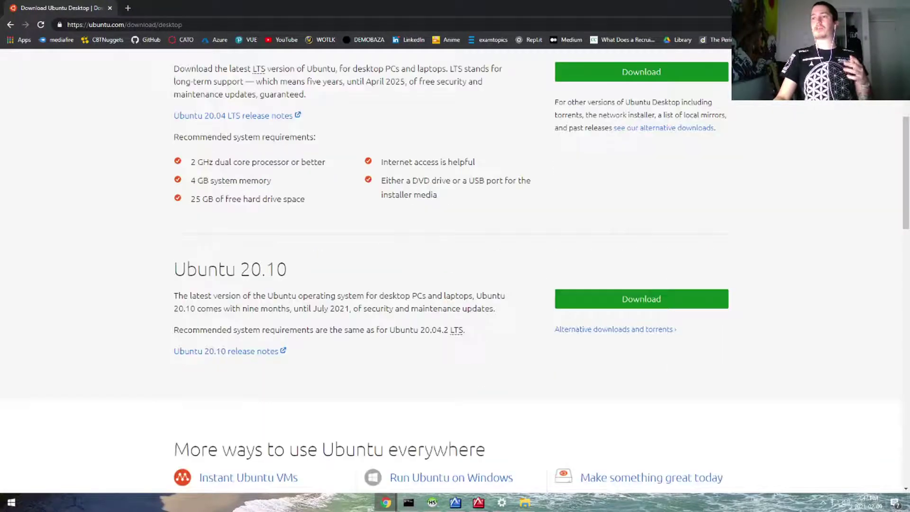
left_click(682, 299)
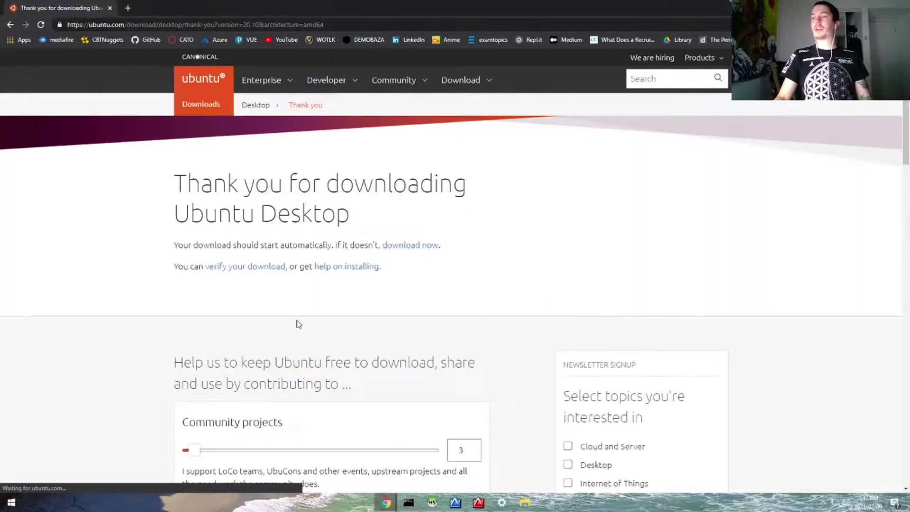
scroll(356, 325, "down", 10)
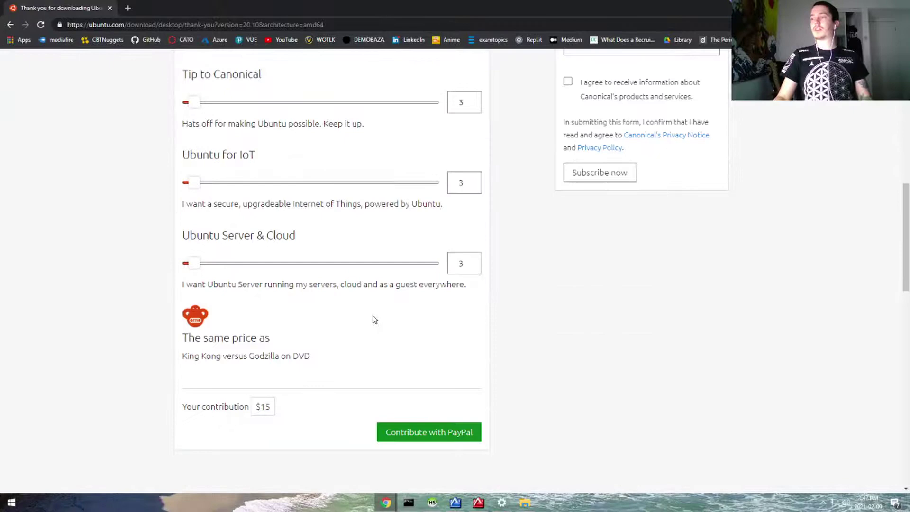
scroll(375, 319, "up", 4)
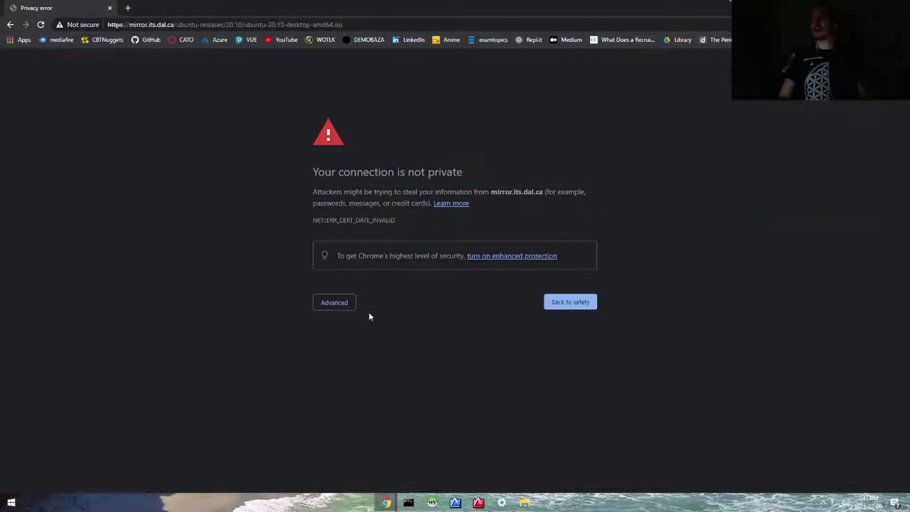
Proceed past the mirror's certificate warning, then cancel the ubuntu-20.10-desktop ISO download.
left_click(335, 308)
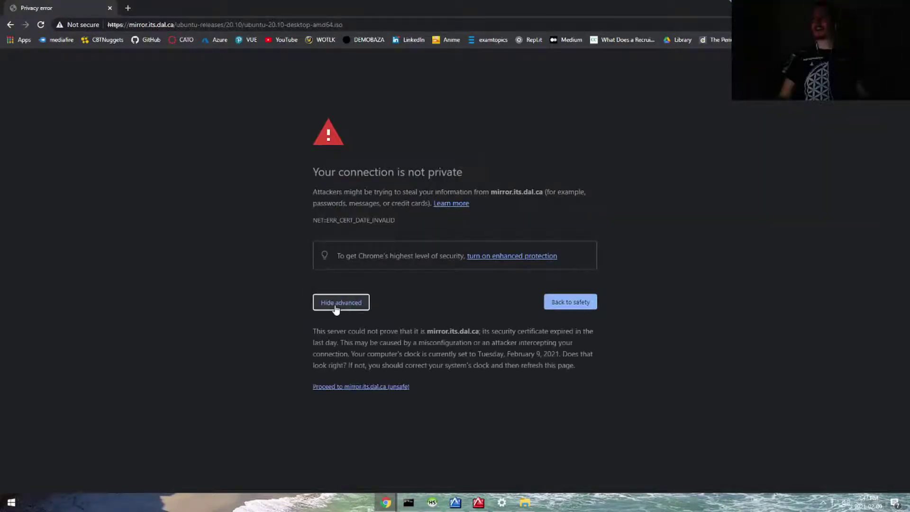
left_click(369, 387)
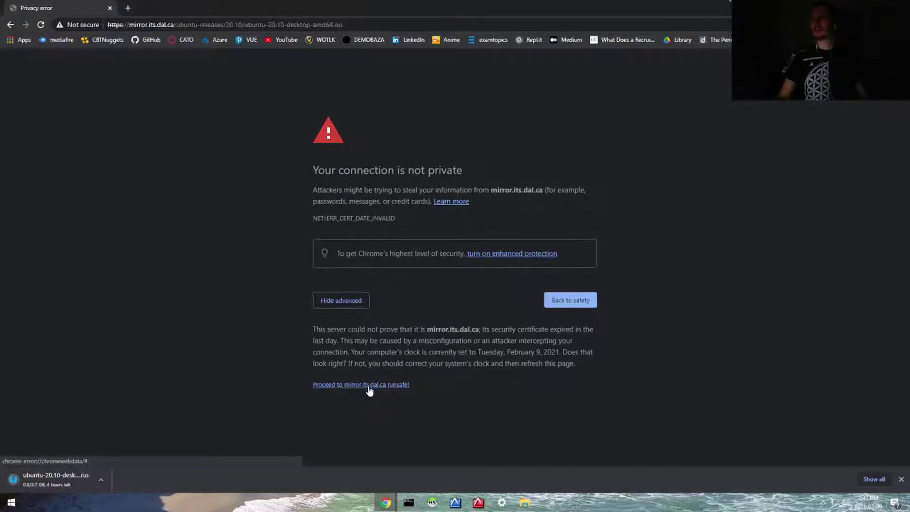
left_click(100, 482)
left_click(112, 464)
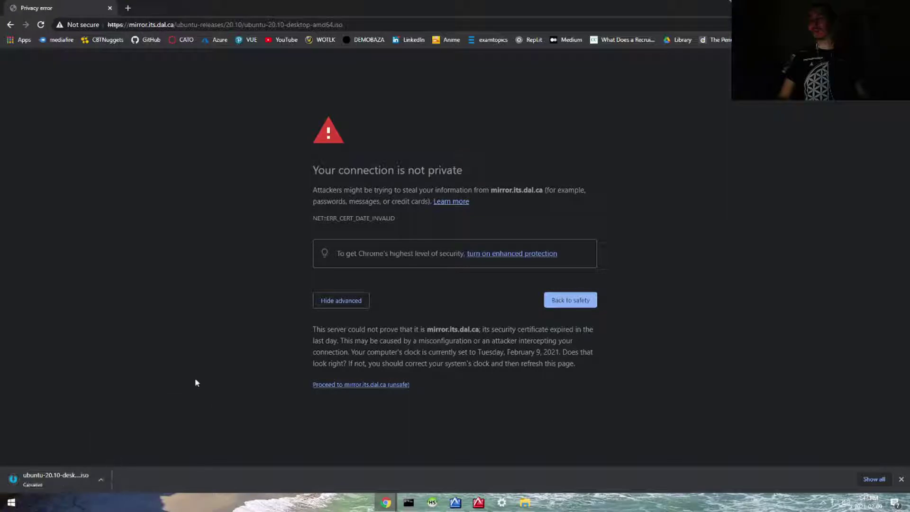
left_click(219, 24)
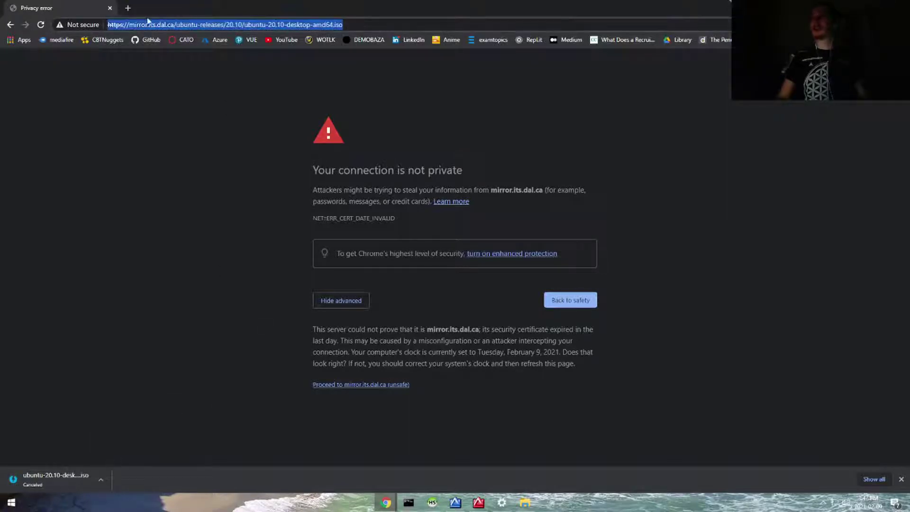
Search for 'vmware workstation download' from a new browser tab.
left_click(128, 8)
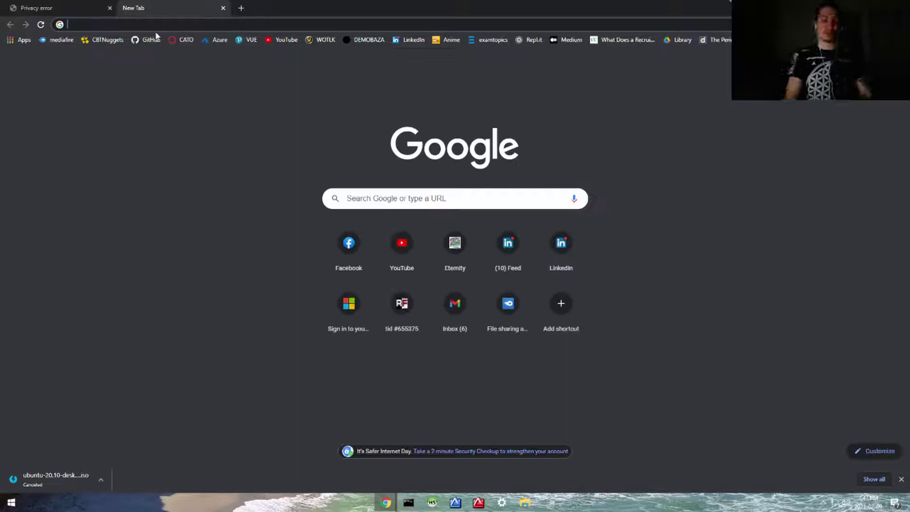
type("vmware")
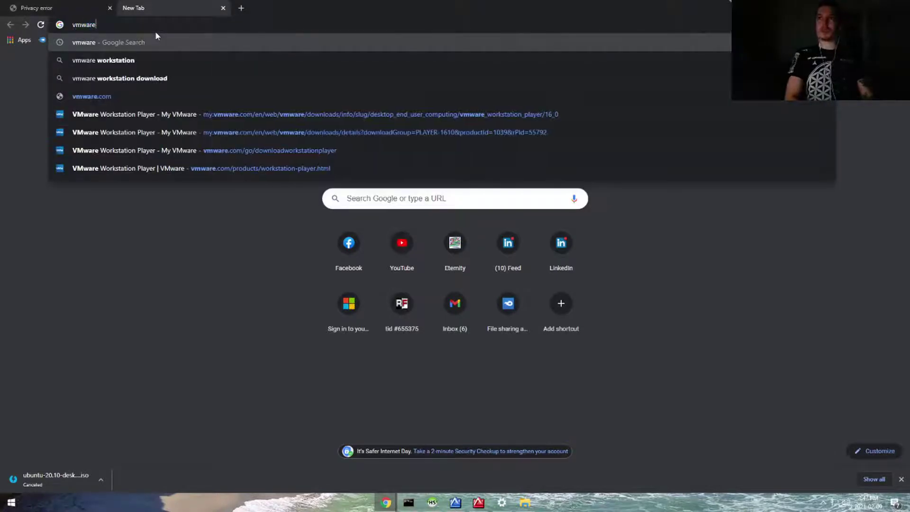
key("Down")
key("Down")
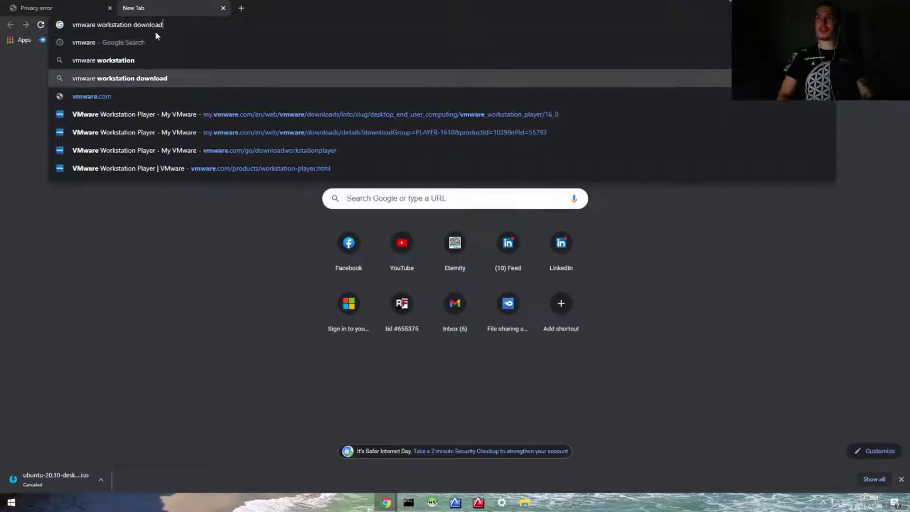
key("Return")
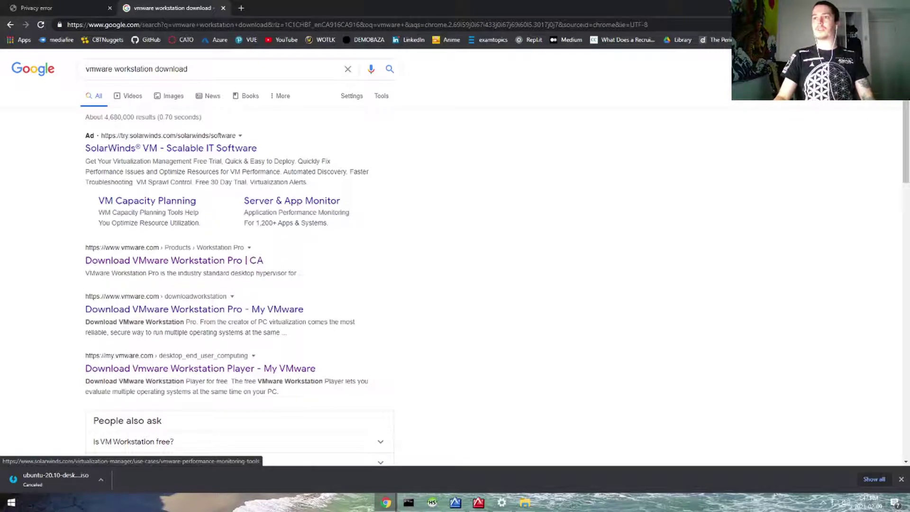
Open the Download VMware Workstation Player result page.
left_click(223, 68)
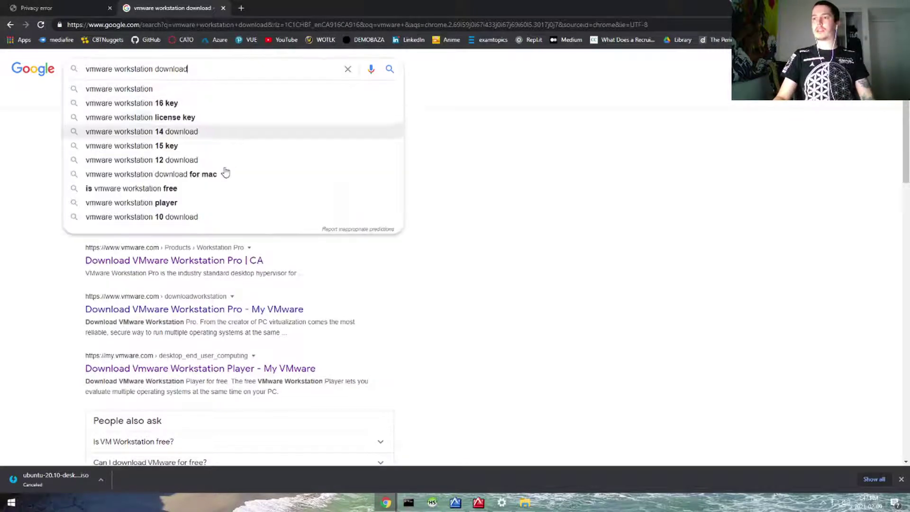
scroll(369, 199, "down", 3)
left_click(511, 211)
scroll(417, 216, "up", 1)
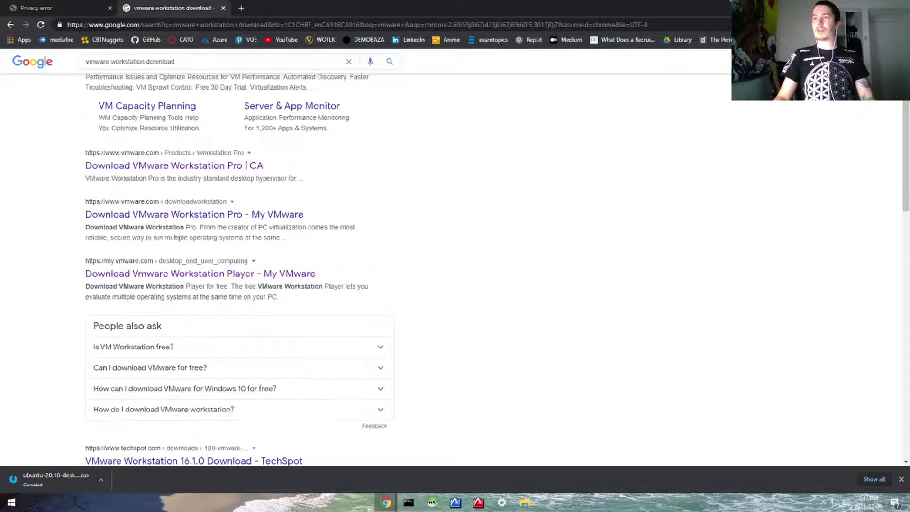
left_click(226, 274)
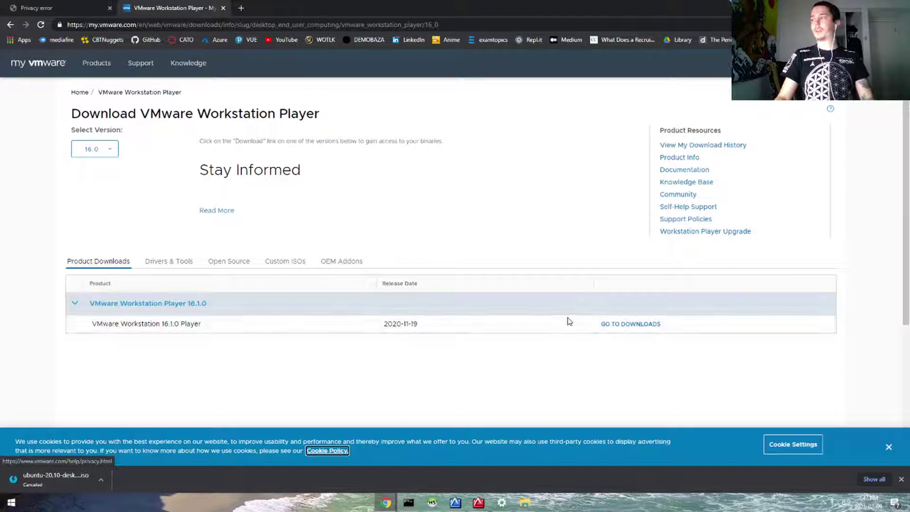
Show the Workstation Player 16.1.0 downloads with Windows 64-bit and Linux 64-bit files.
left_click(612, 326)
scroll(570, 299, "down", 1)
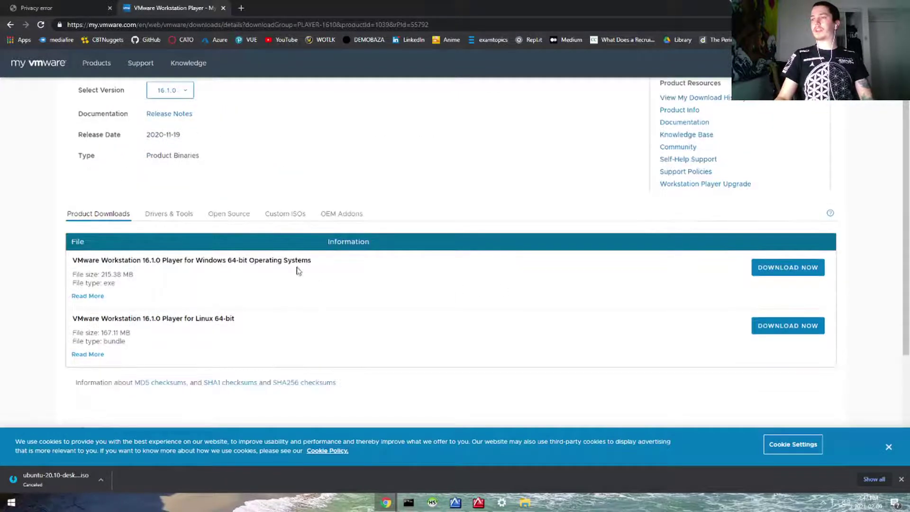
left_click_drag(196, 260, 275, 268)
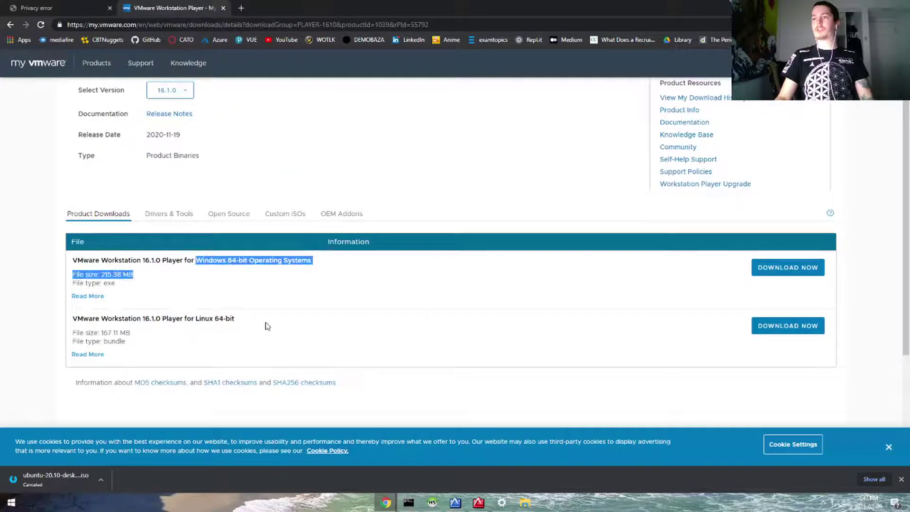
left_click(231, 321)
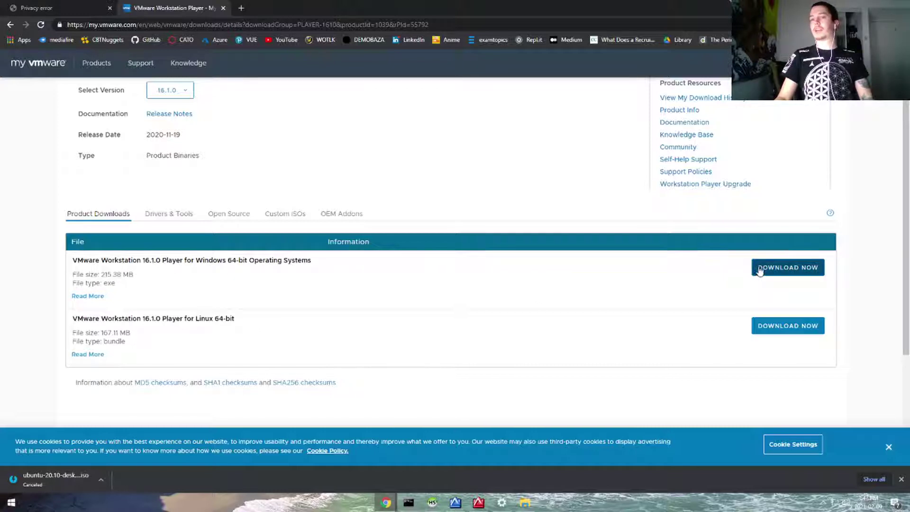
Run VMware-player-16.1.0-17198959 from Downloads, approve the UAC prompt, and minimize Explorer.
left_click(524, 502)
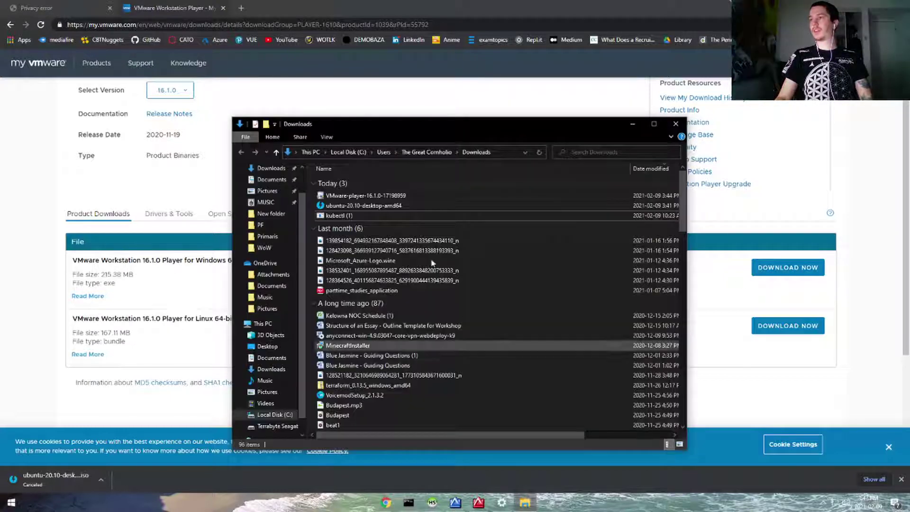
left_click(398, 195)
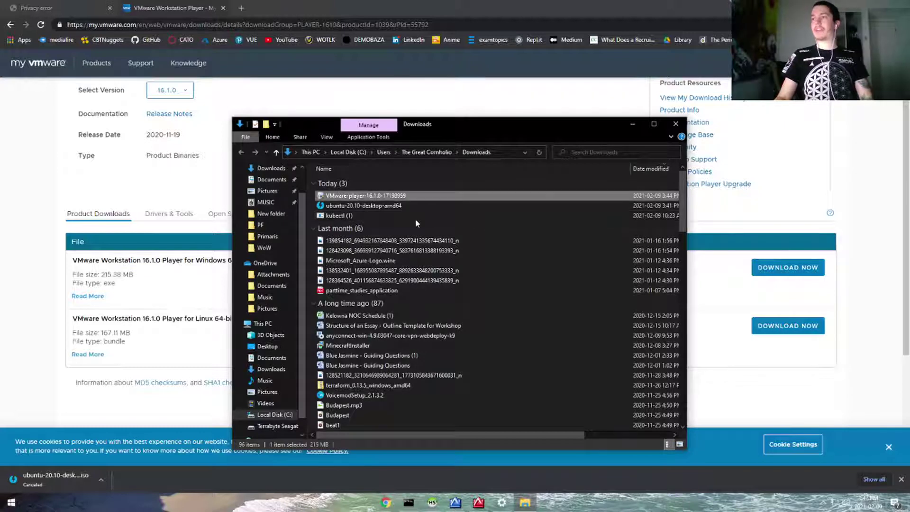
double_click(399, 196)
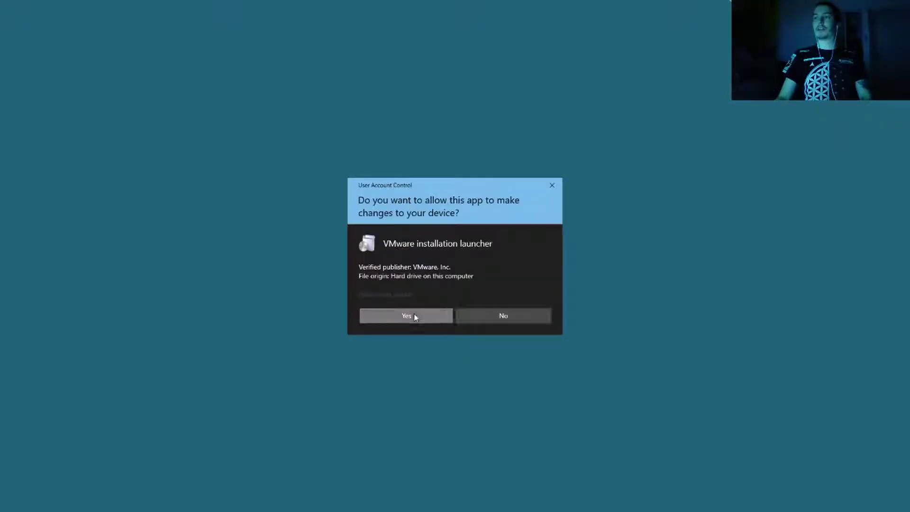
left_click(414, 314)
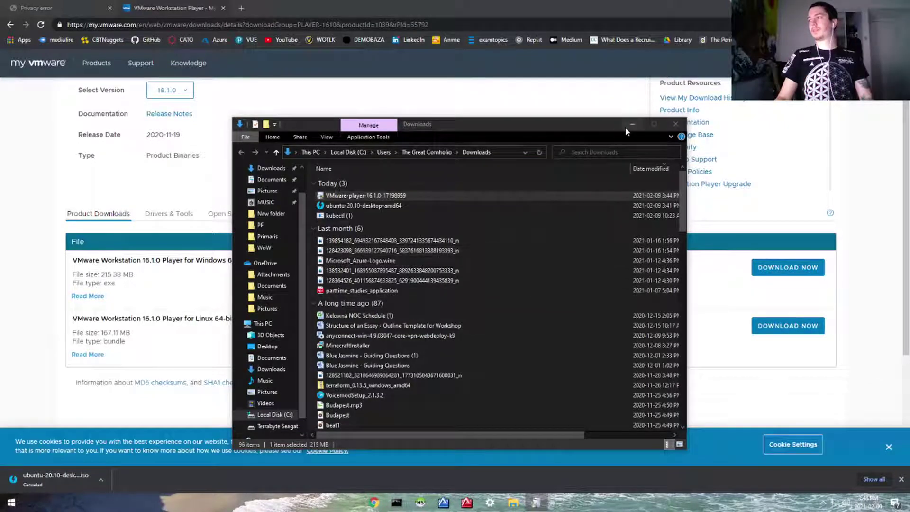
left_click(625, 126)
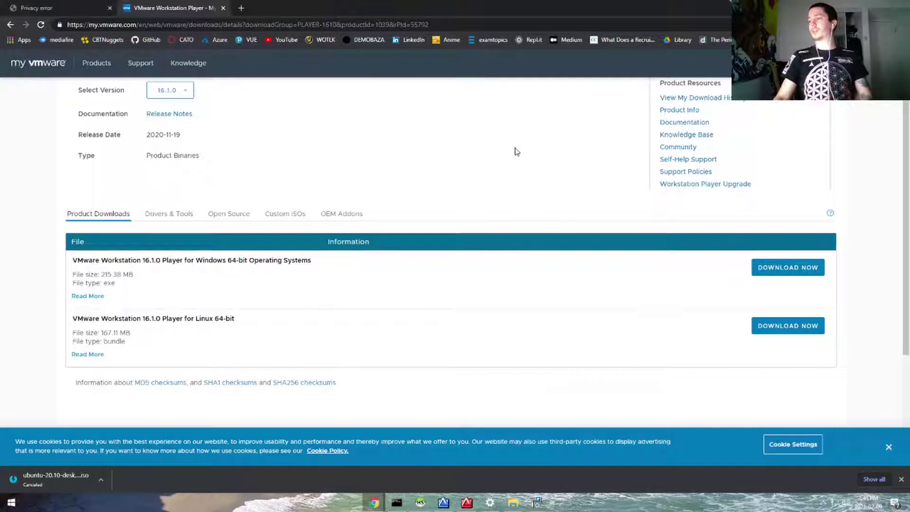
Accept the Player licence terms to reach the Hyper-V warning, then search Windows for 'program'.
left_click(536, 502)
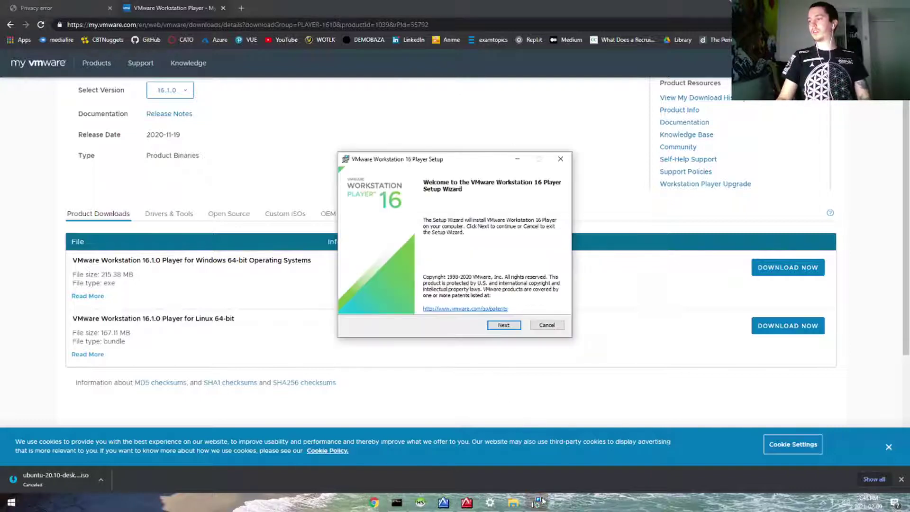
left_click(503, 325)
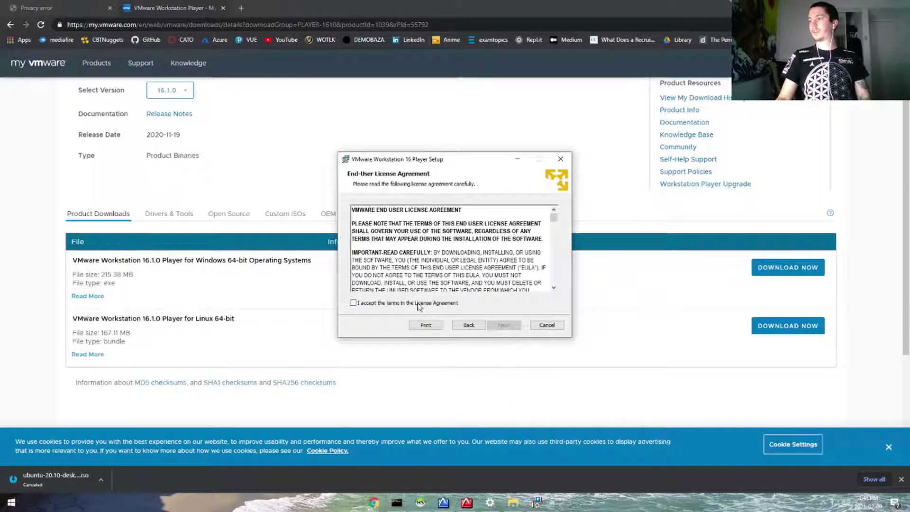
left_click(418, 304)
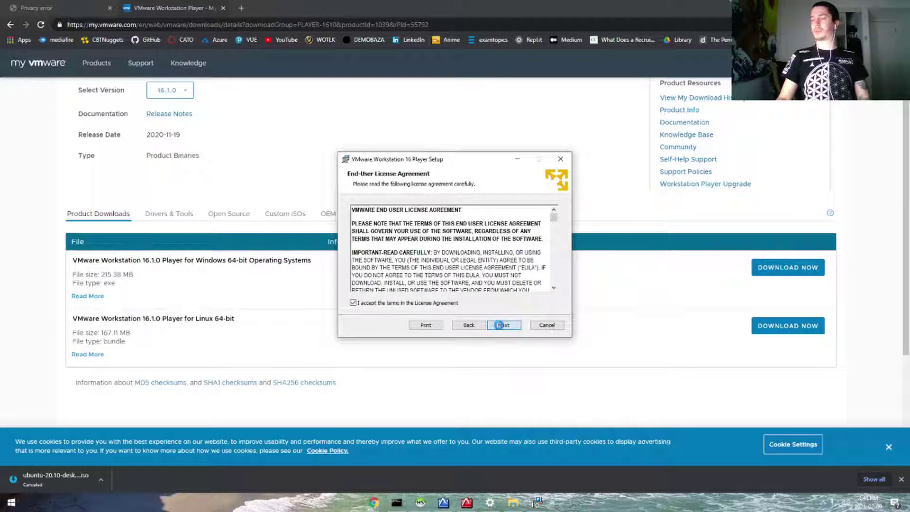
left_click(501, 325)
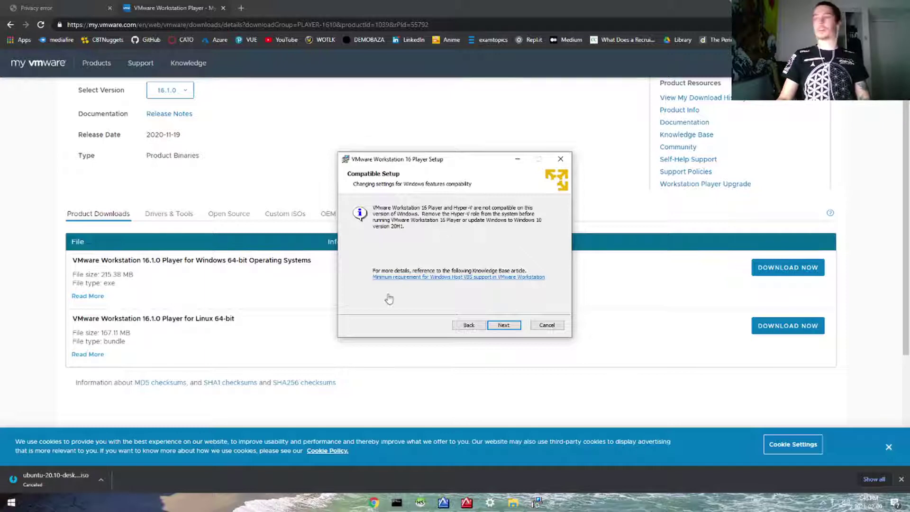
left_click(11, 502)
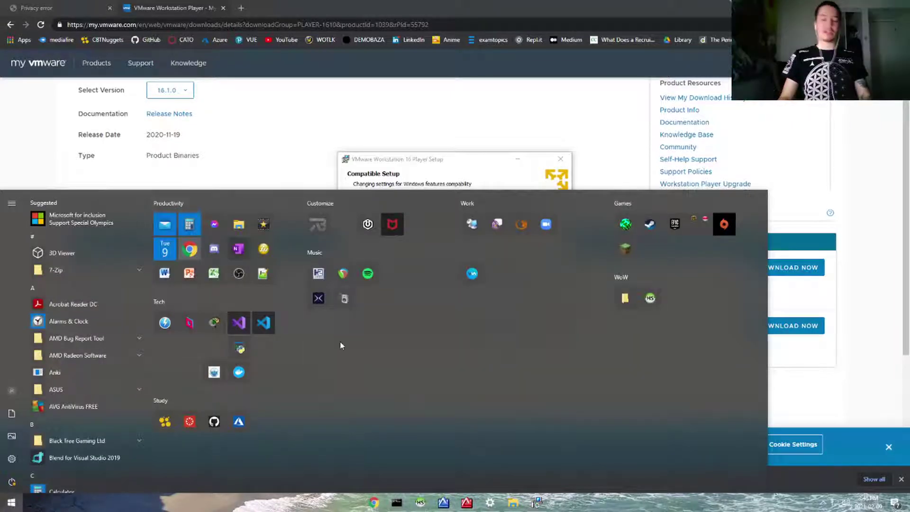
type("pr")
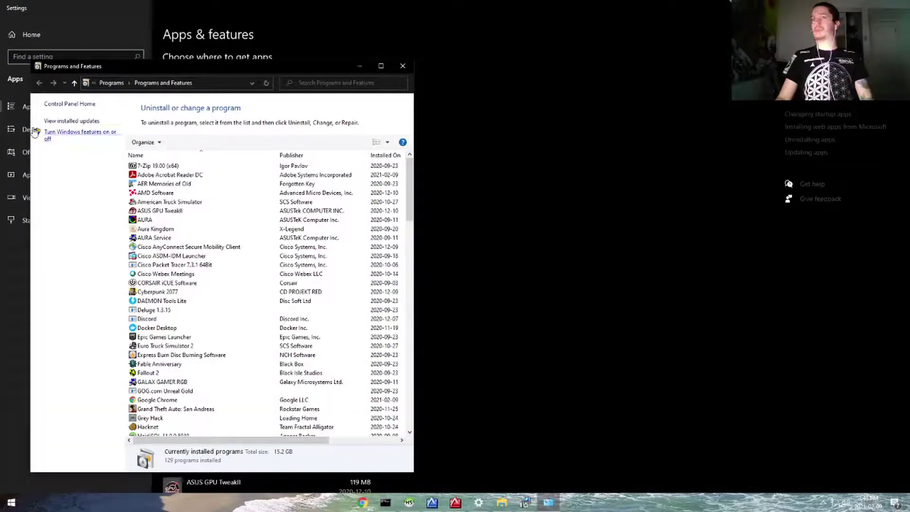
Uncheck Hyper-V in Windows Features and apply the change.
left_click(63, 136)
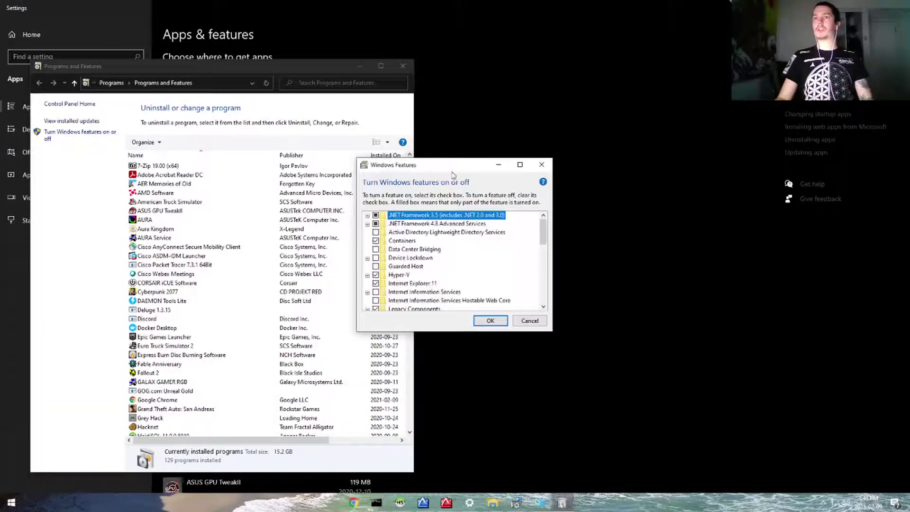
left_click(375, 275)
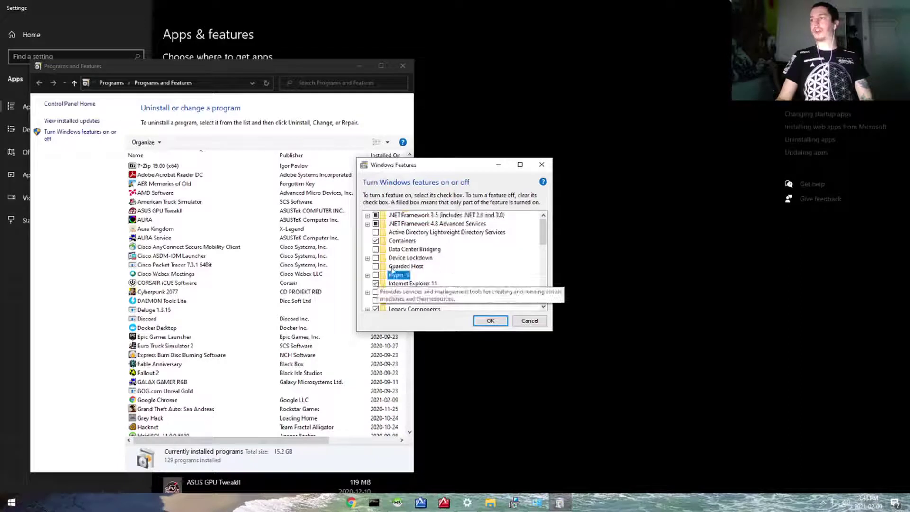
left_click(489, 321)
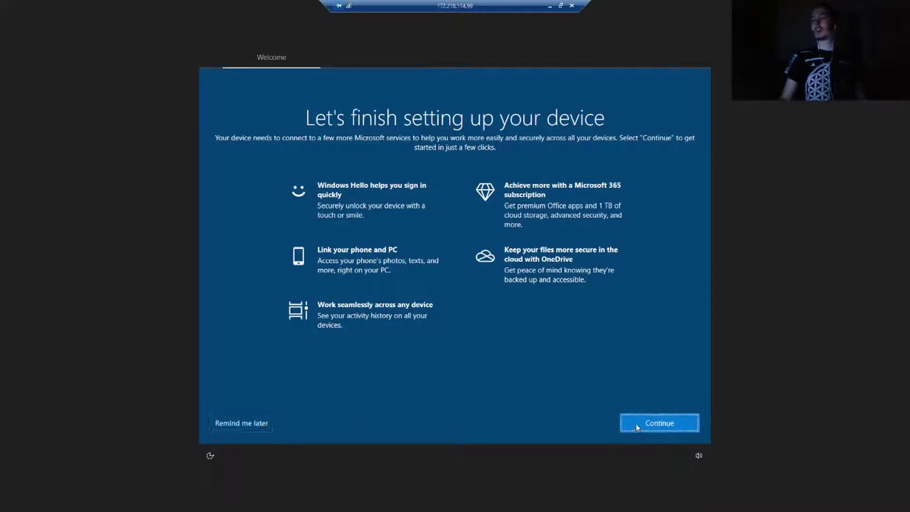
Finish device setup, declining activity history, phone linking and the Microsoft 365 trial.
left_click(637, 427)
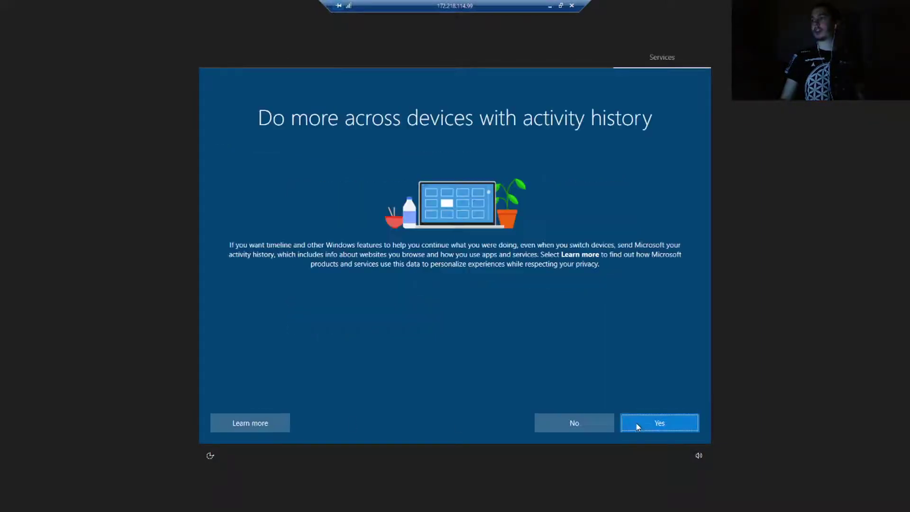
left_click(596, 431)
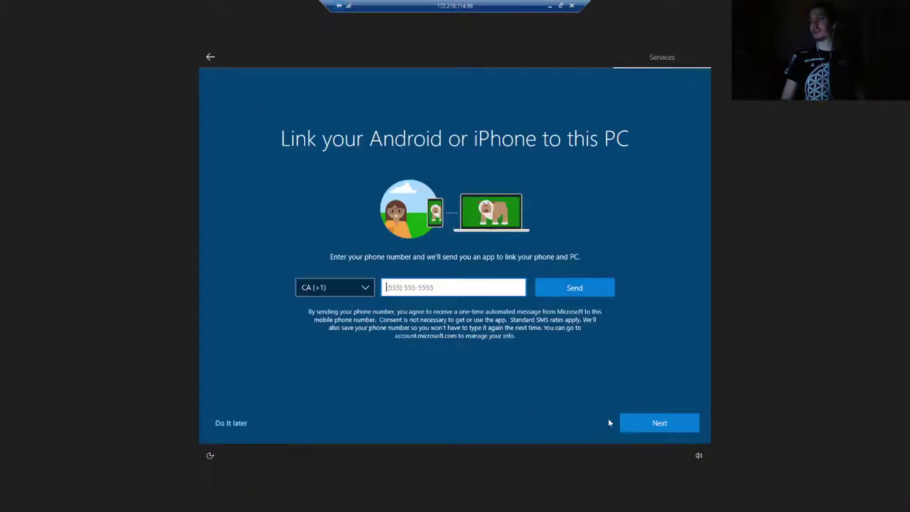
left_click(229, 428)
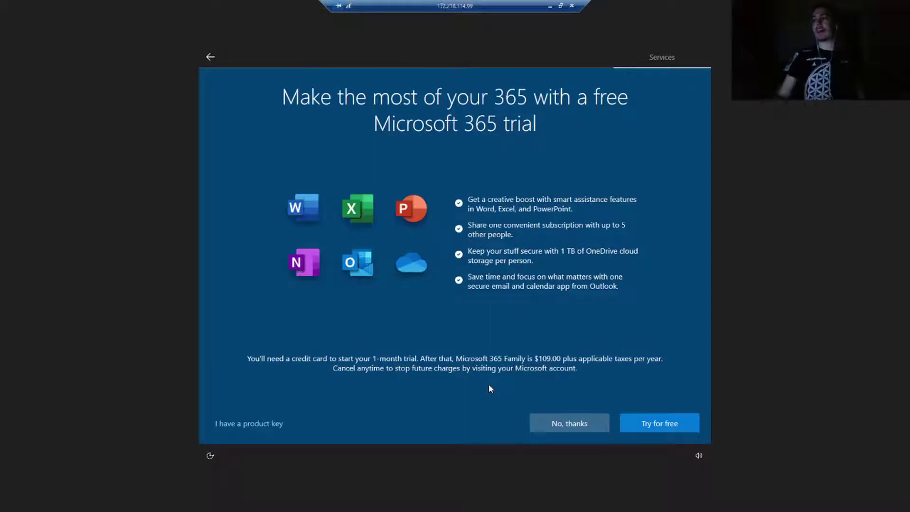
left_click(555, 425)
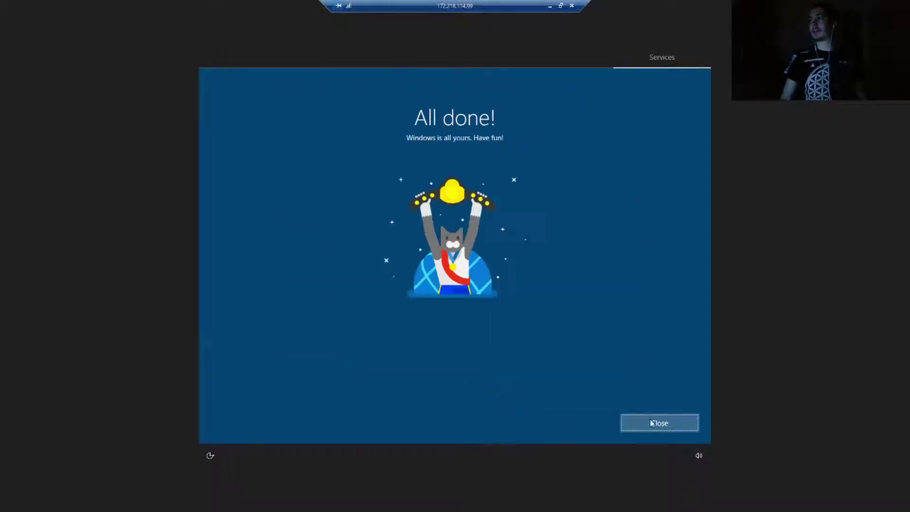
left_click(651, 423)
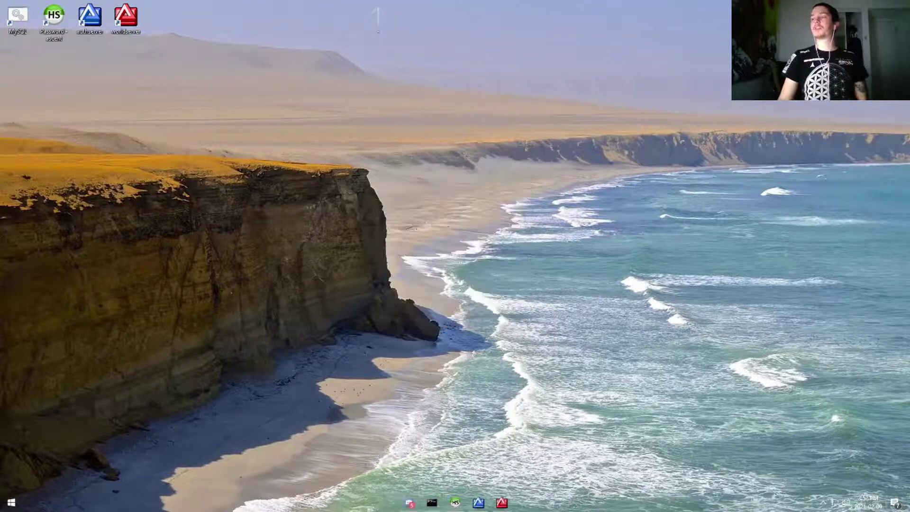
Relaunch the VMware Player installer from Downloads and enable the Enhanced Keyboard Driver.
left_click(11, 502)
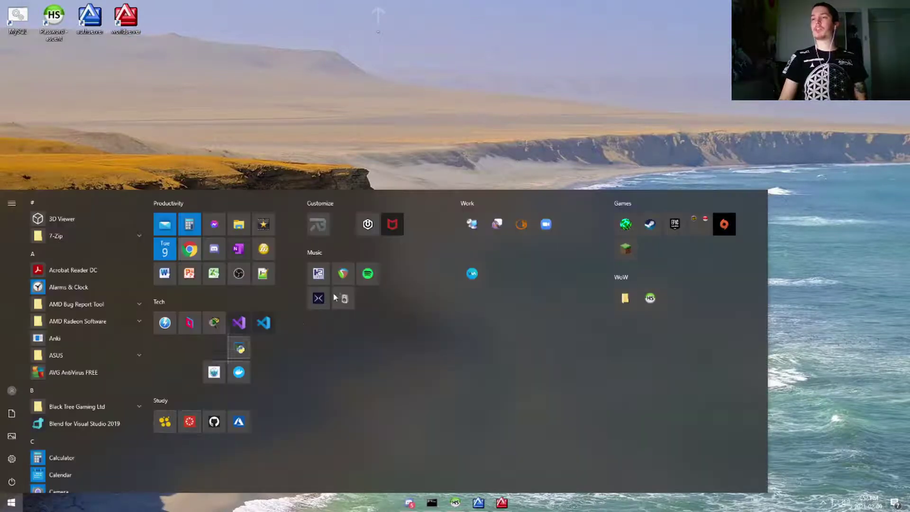
left_click(226, 228)
double_click(331, 195)
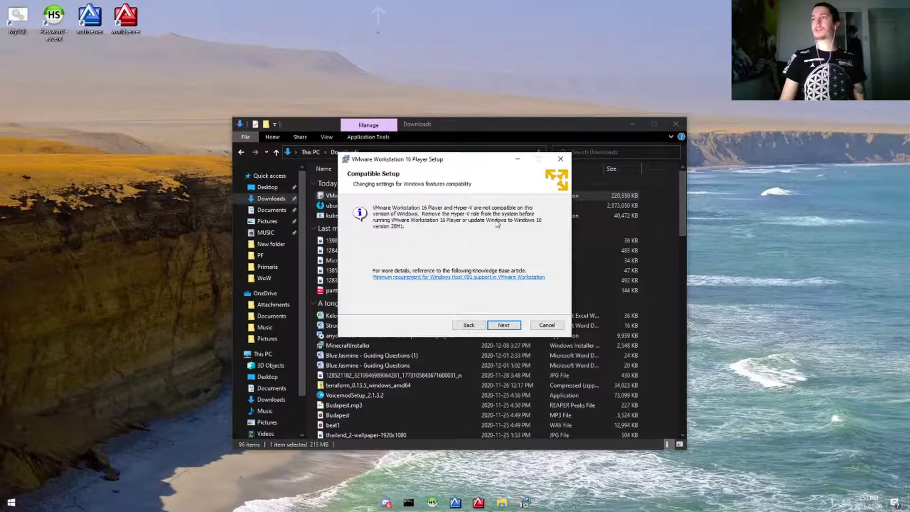
left_click(503, 327)
left_click(503, 326)
left_click(469, 325)
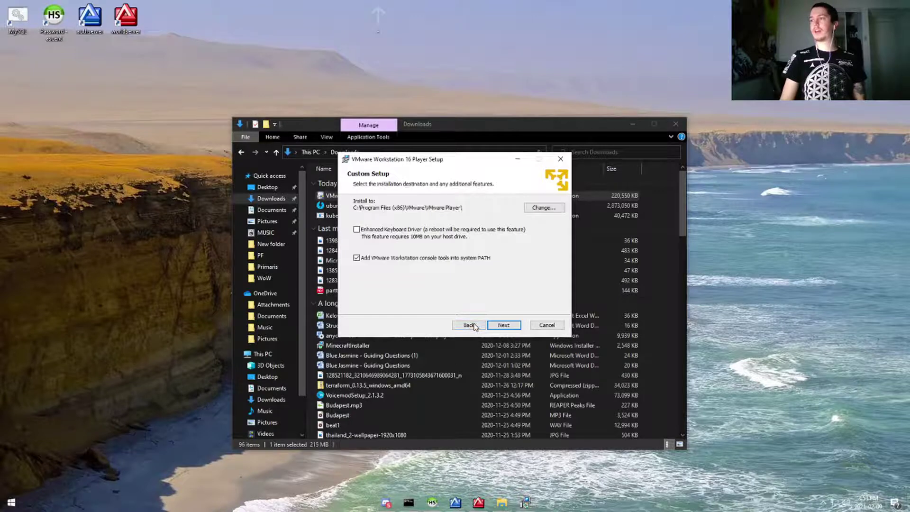
left_click(356, 229)
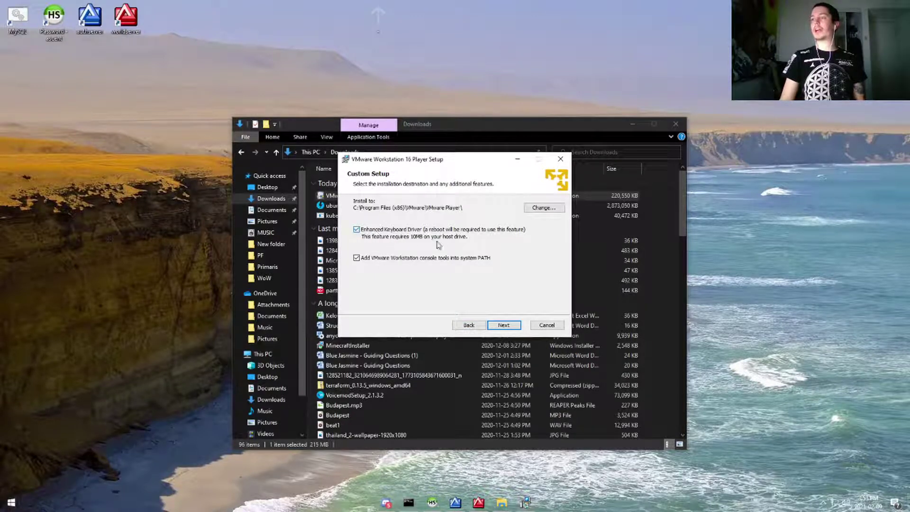
Install Workstation 16 Player with default settings, finish, and accept the system restart.
left_click(510, 327)
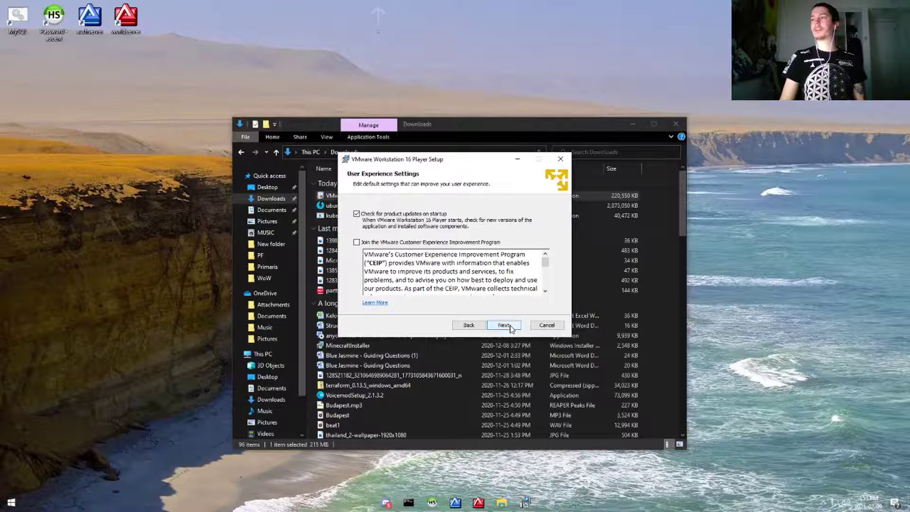
left_click(510, 327)
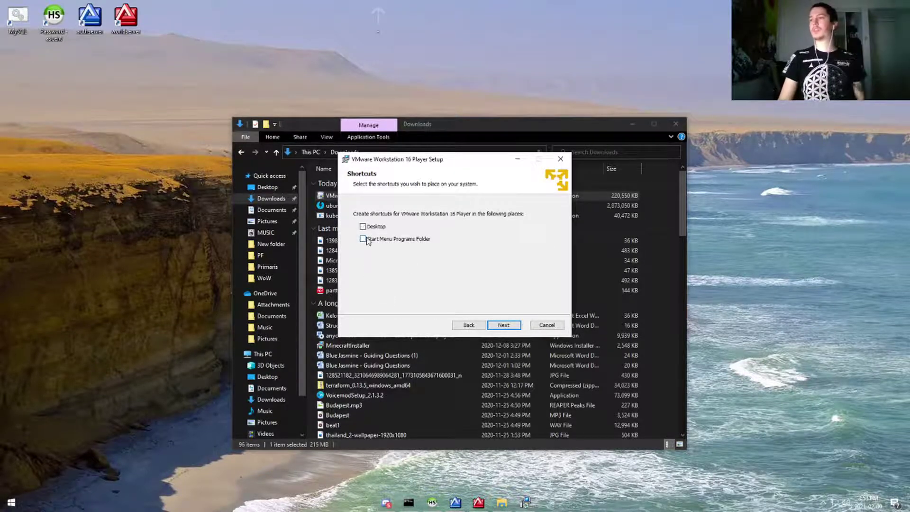
left_click(517, 326)
left_click(519, 326)
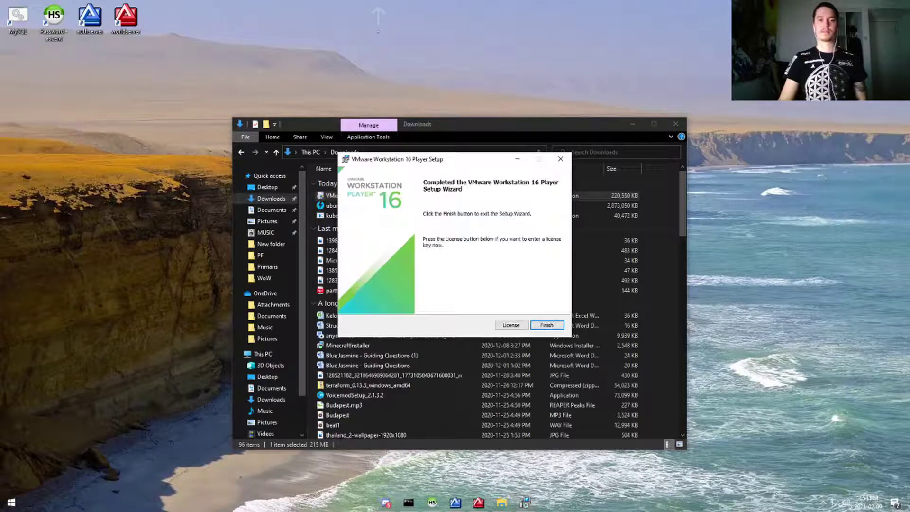
left_click(546, 325)
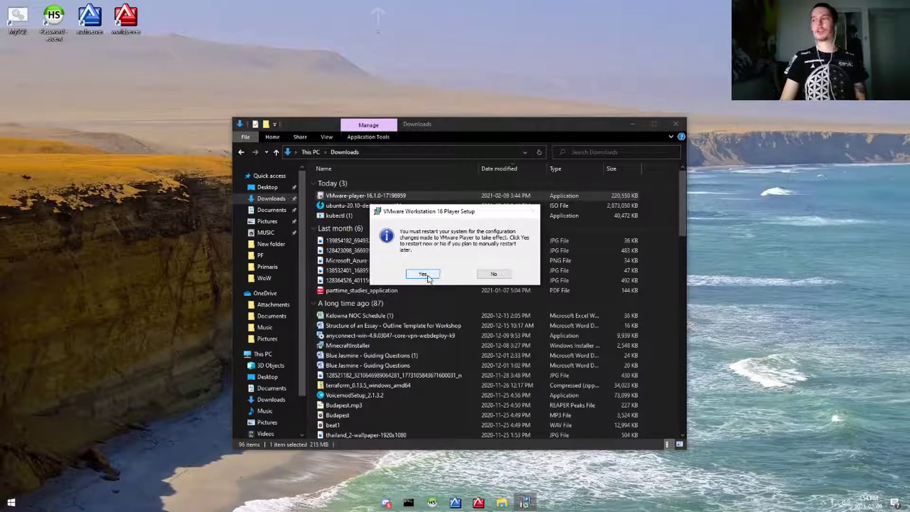
left_click(423, 275)
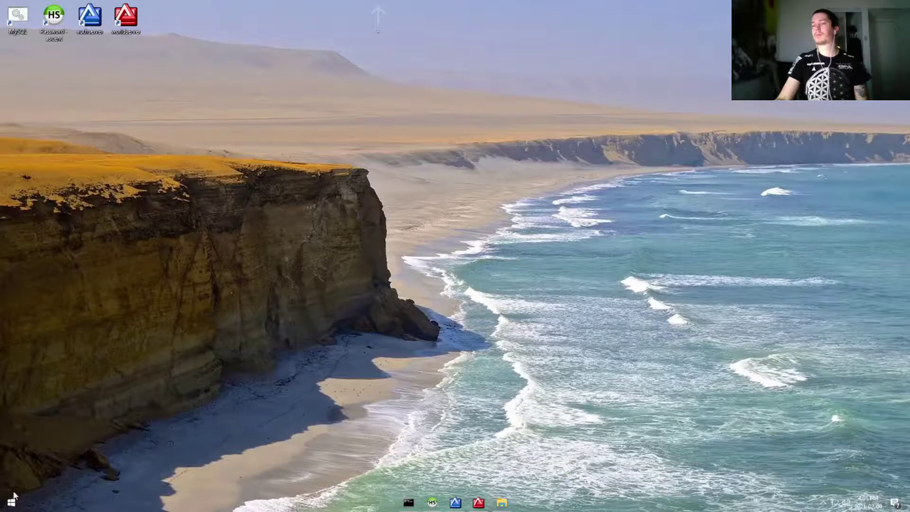
Launch VMware Player for free non-commercial use, skip the Workstation Pro update, then enlarge and centre its window.
left_click(14, 498)
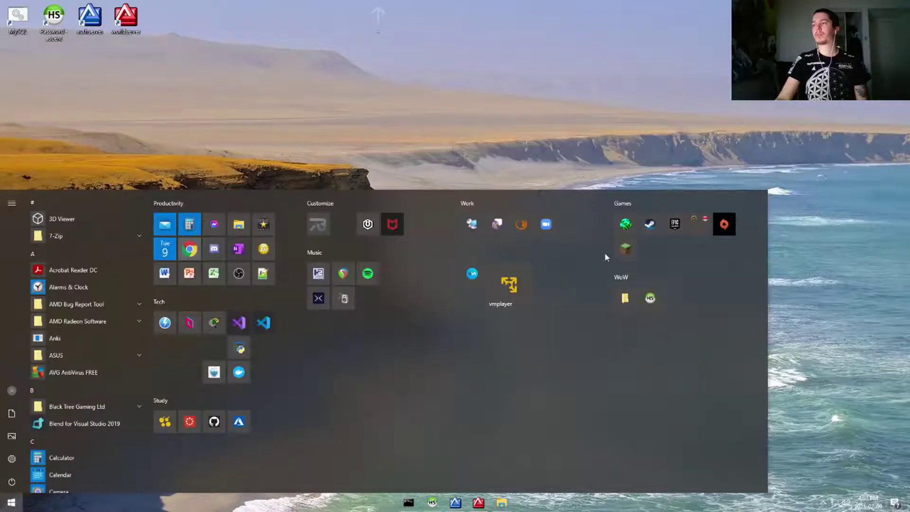
left_click(513, 297)
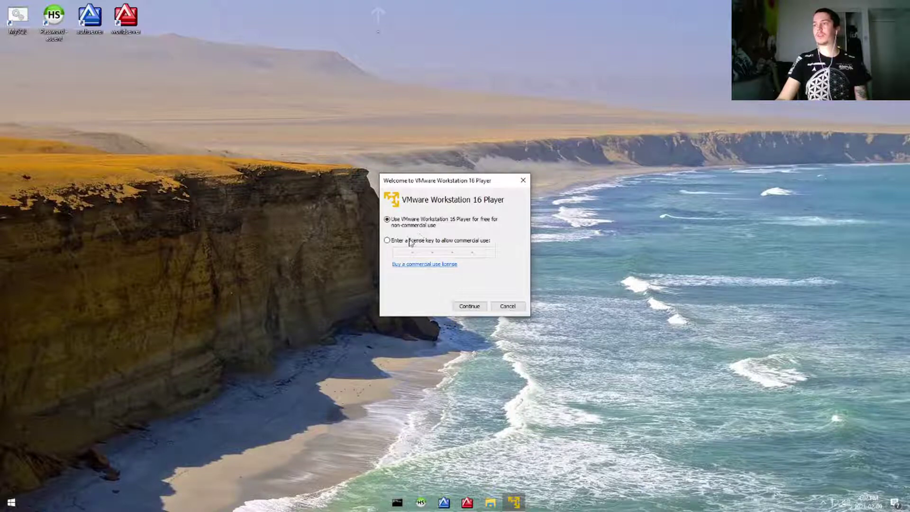
left_click(469, 306)
left_click(469, 306)
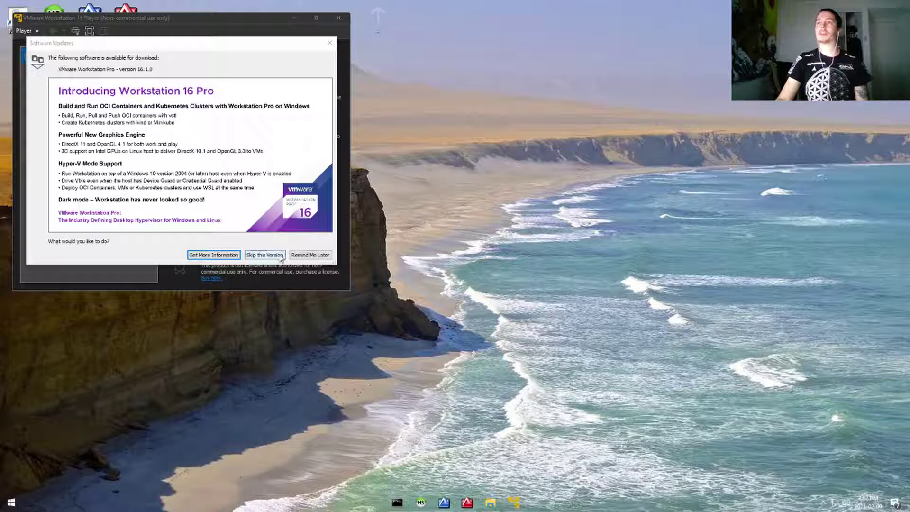
left_click(265, 254)
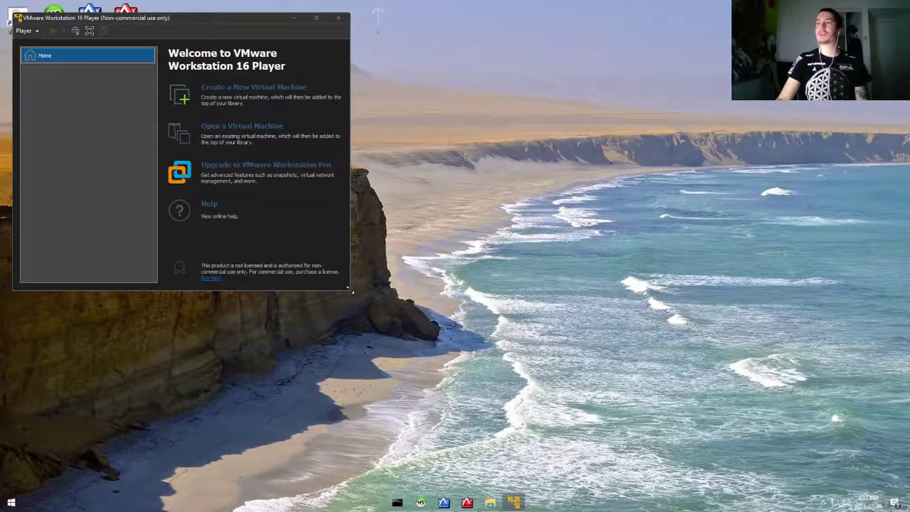
left_click_drag(349, 291, 635, 381)
left_click_drag(303, 14, 501, 59)
Create a new virtual machine from the ubuntu-20.10-desktop-amd64 ISO in the Downloads folder.
left_click(476, 119)
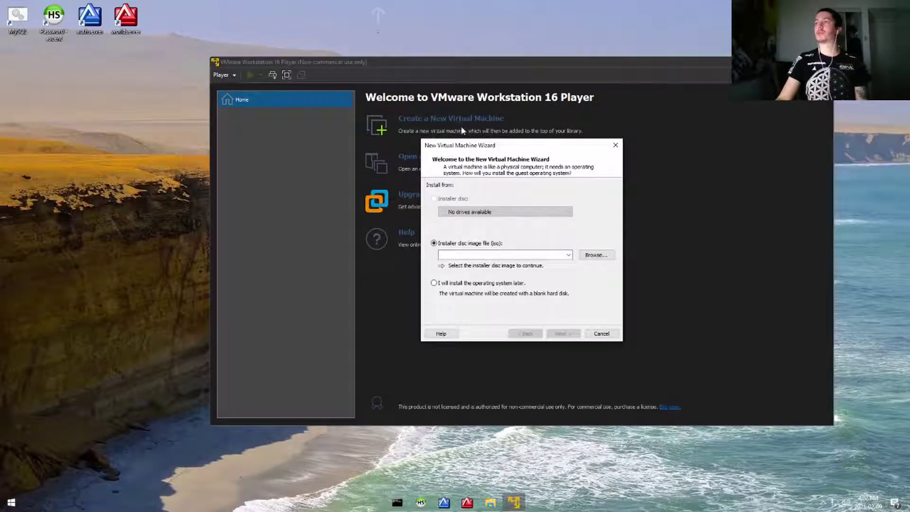
left_click(586, 256)
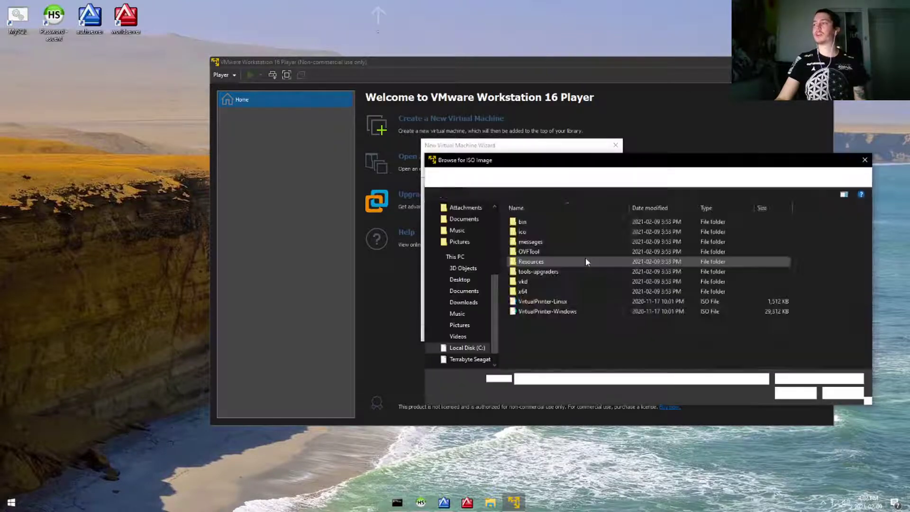
left_click(469, 291)
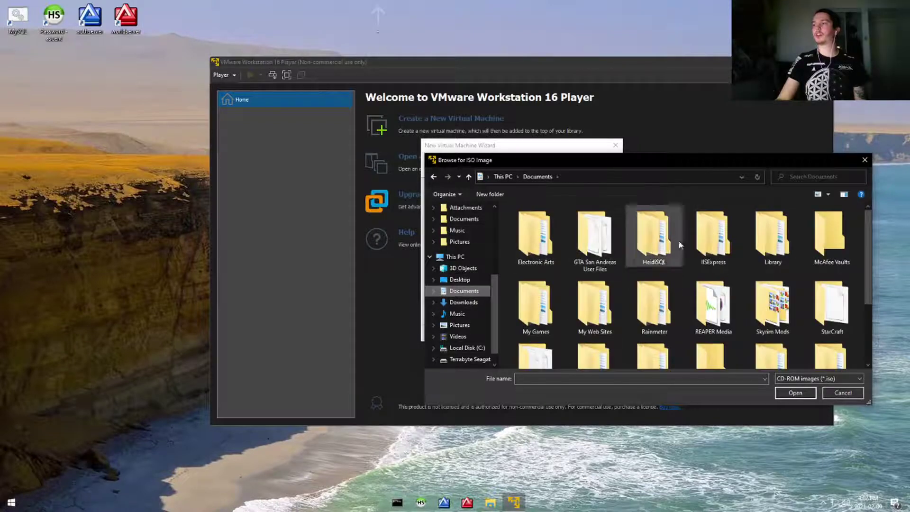
scroll(804, 249, "down", 2)
scroll(474, 252, "up", 4)
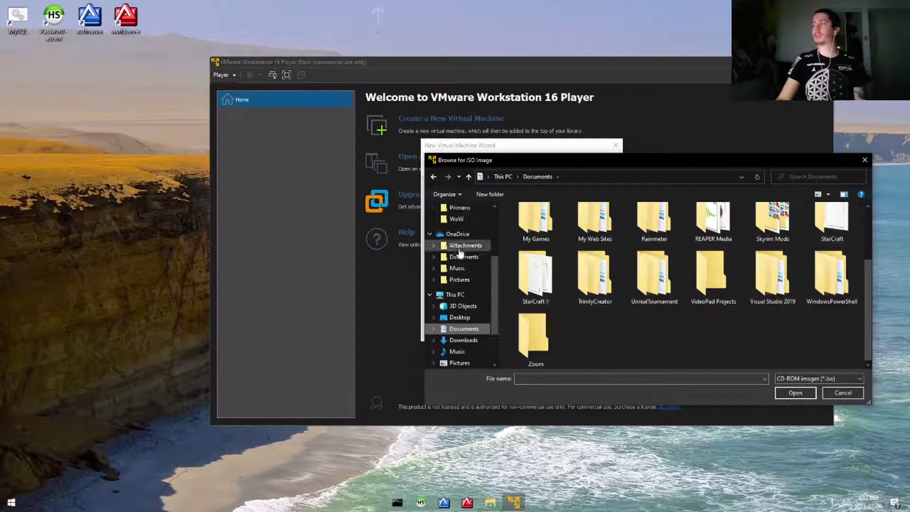
scroll(474, 252, "up", 1)
left_click(465, 238)
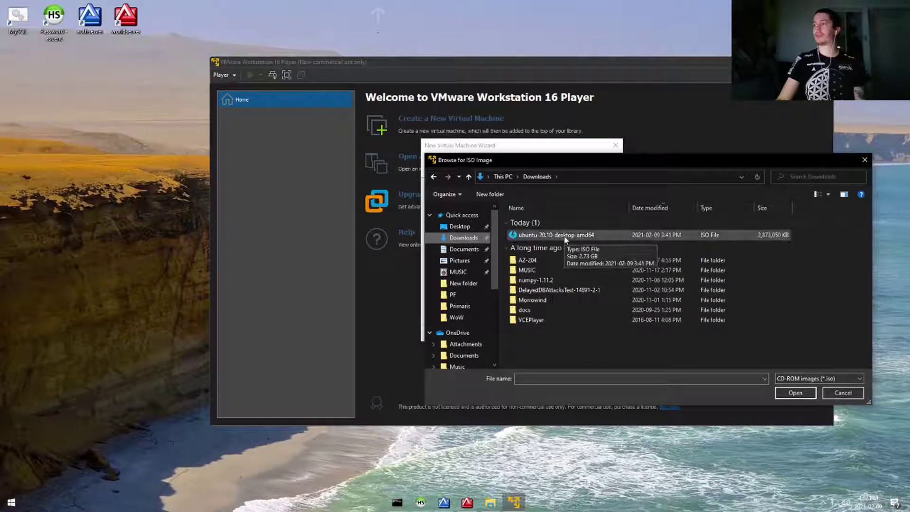
double_click(564, 238)
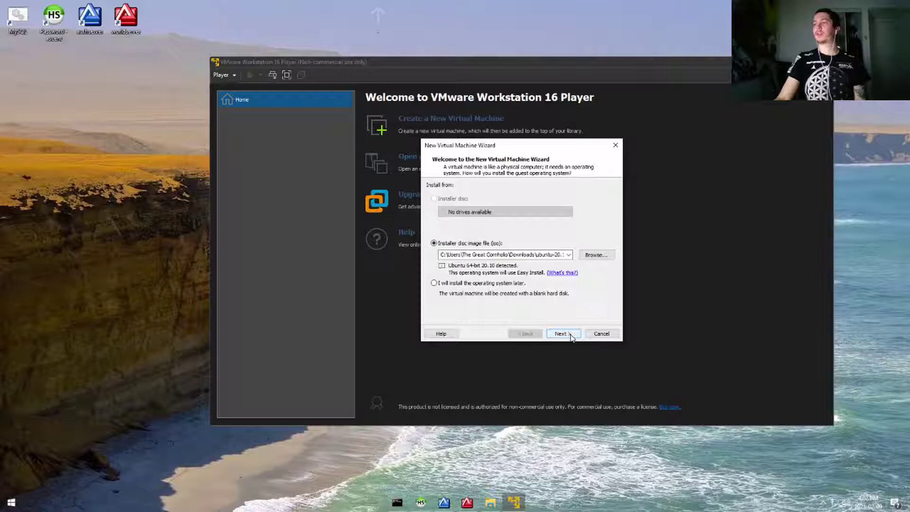
Fill in the Easy Install account's full name, user name and password.
left_click(570, 334)
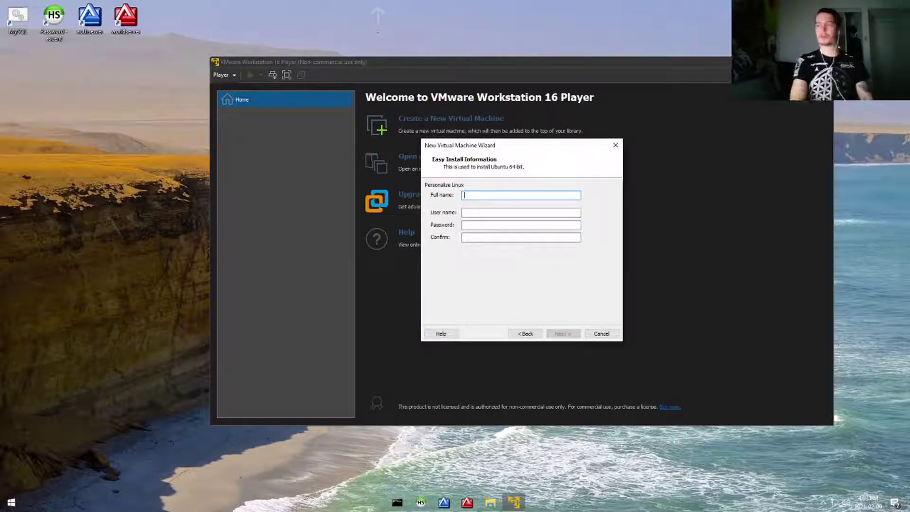
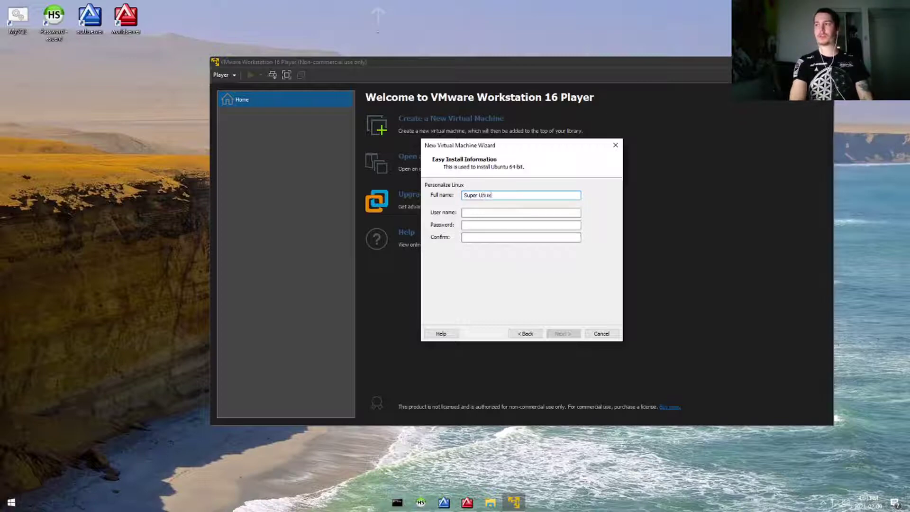
key("Tab")
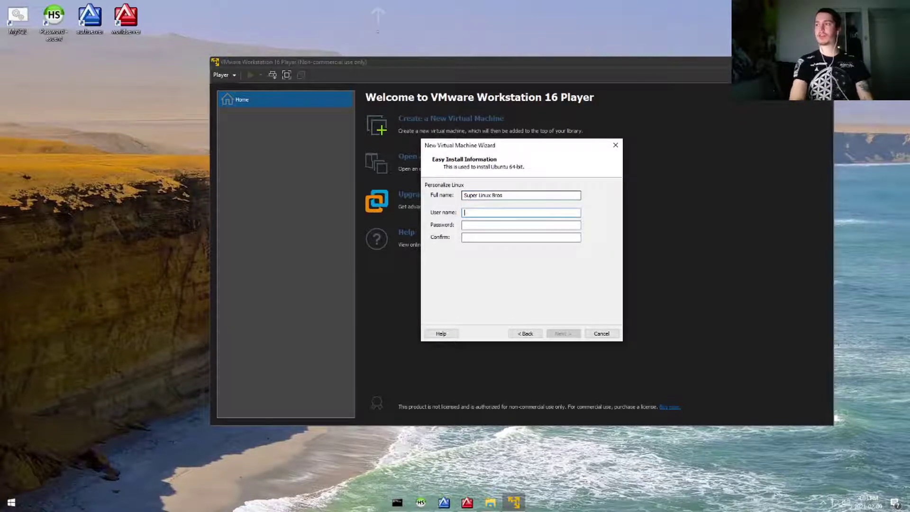
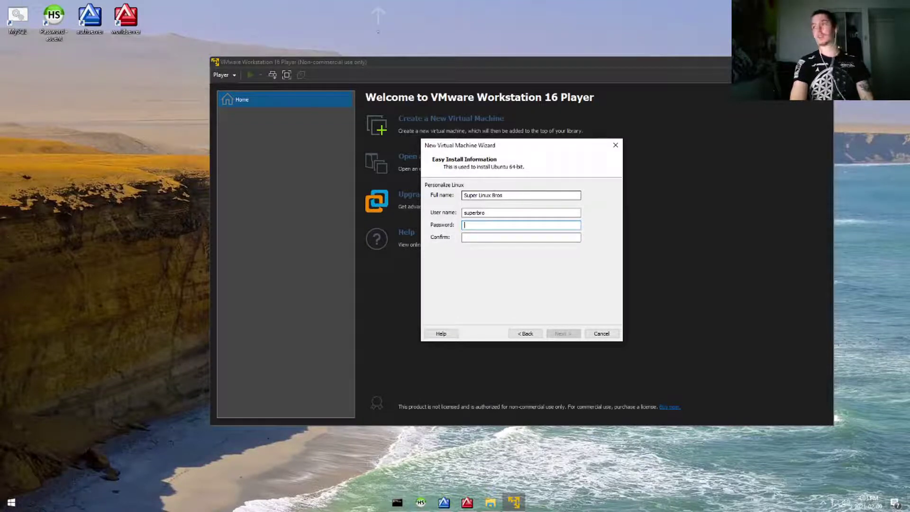
key("Tab")
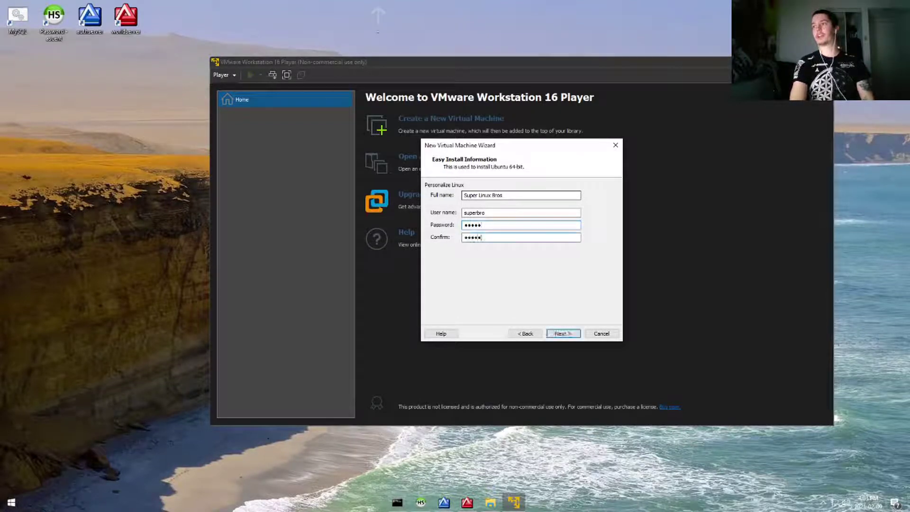
Name the virtual machine 'Super Ubuntu 64' and continue to the disk size settings.
left_click(563, 334)
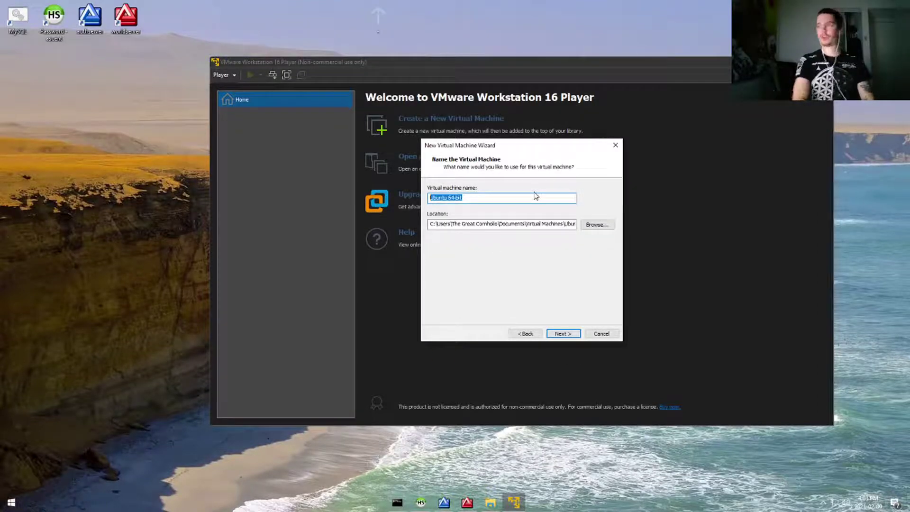
type("Sup")
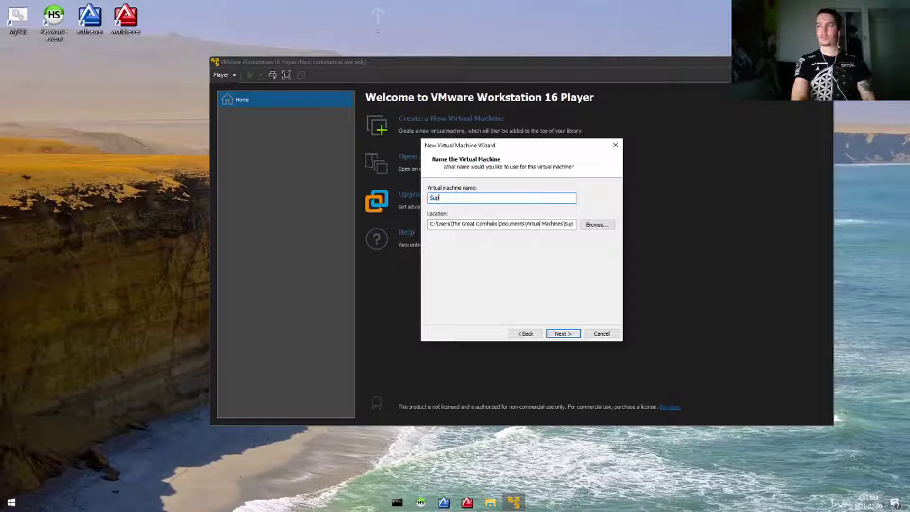
type("er Ubuntu 64")
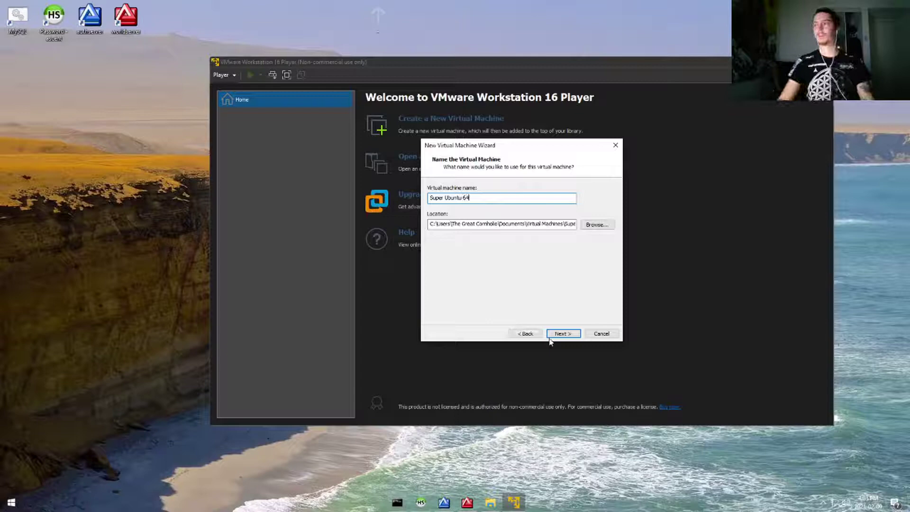
left_click(566, 332)
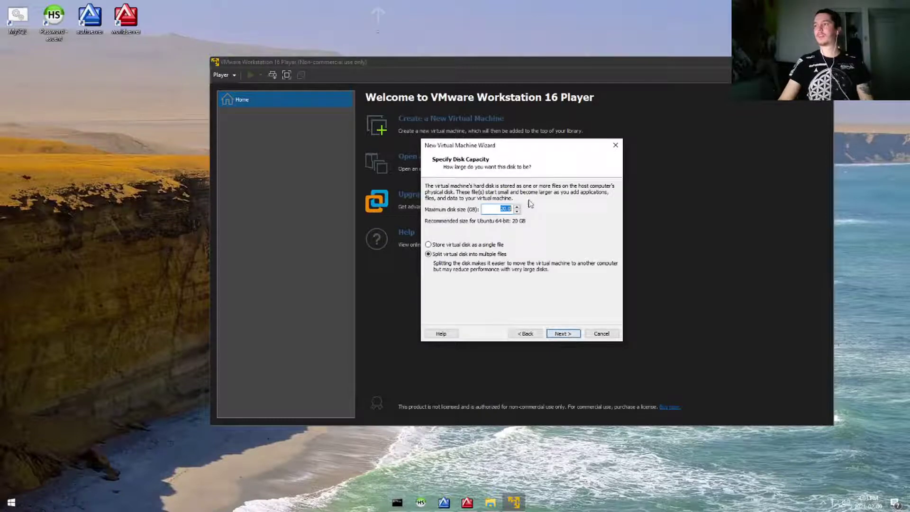
Keep the 20 GB disk split into multiple files and create the machine, powering it on.
left_click(501, 209)
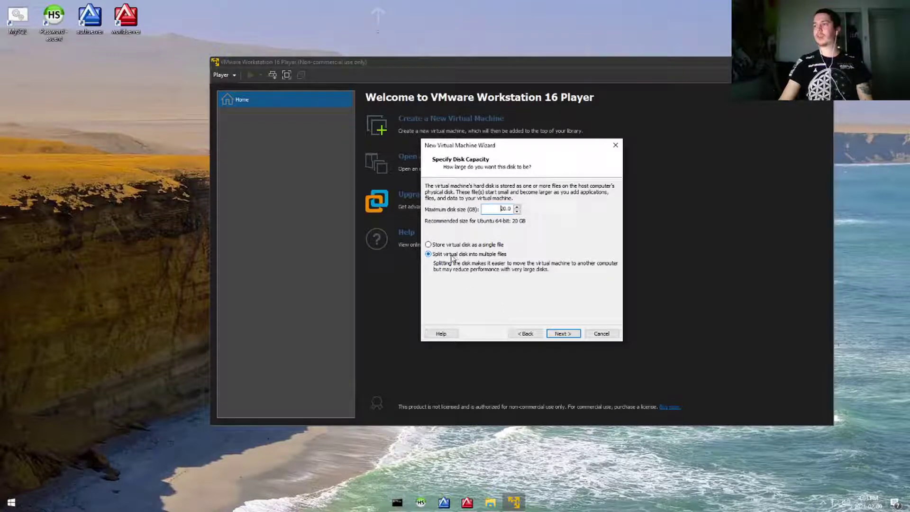
left_click(574, 334)
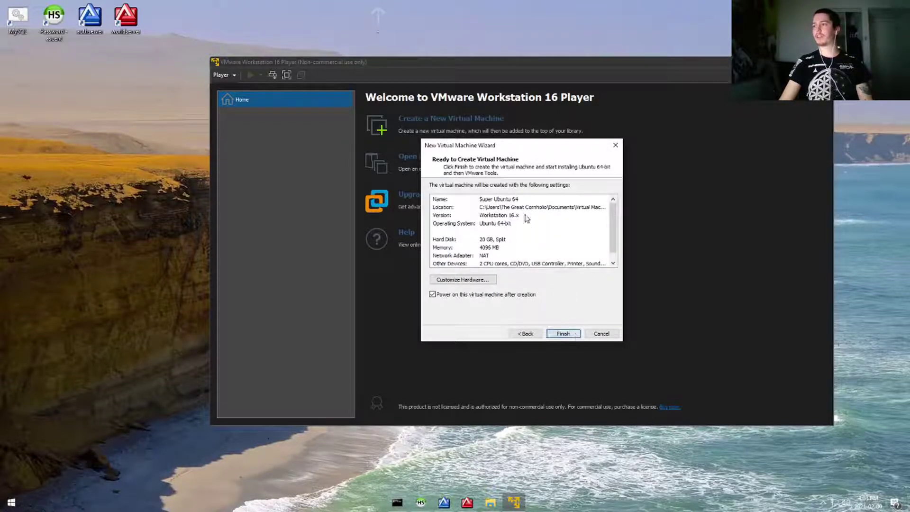
left_click(563, 333)
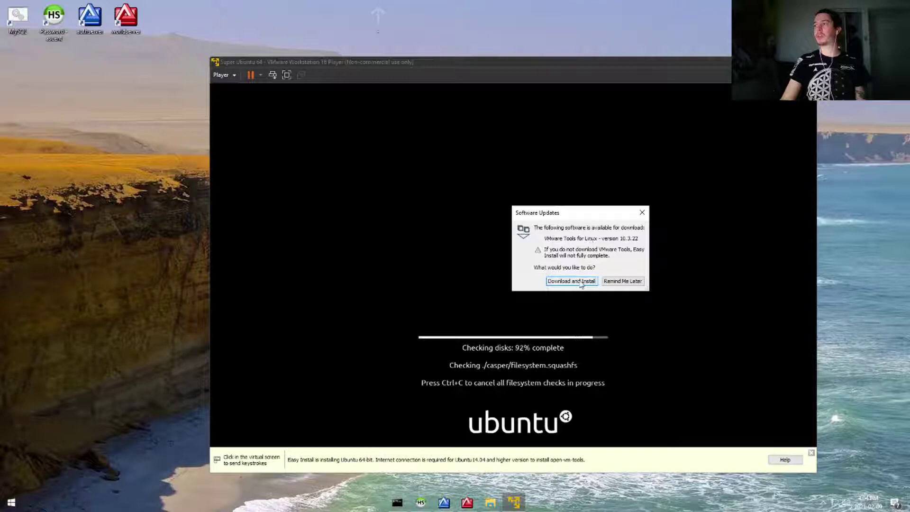
Download and install VMware Tools for Linux, granting administrator approval.
left_click(582, 281)
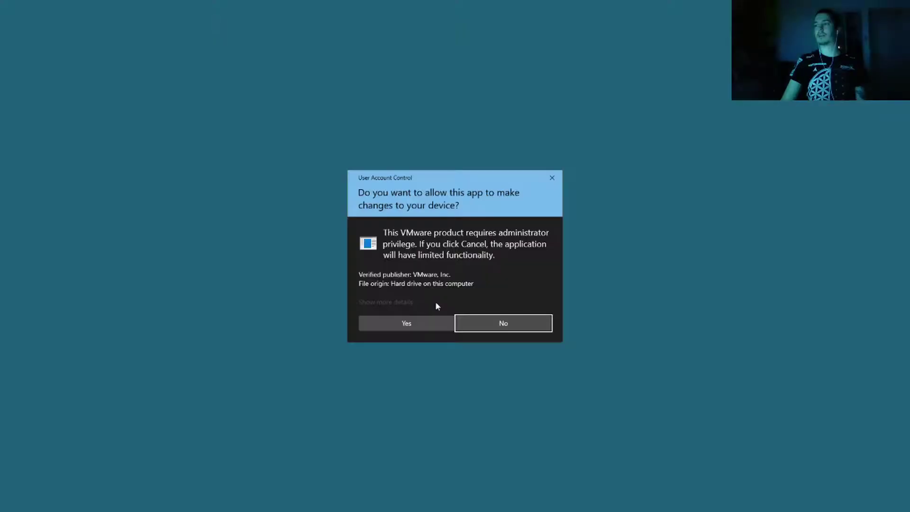
left_click(446, 325)
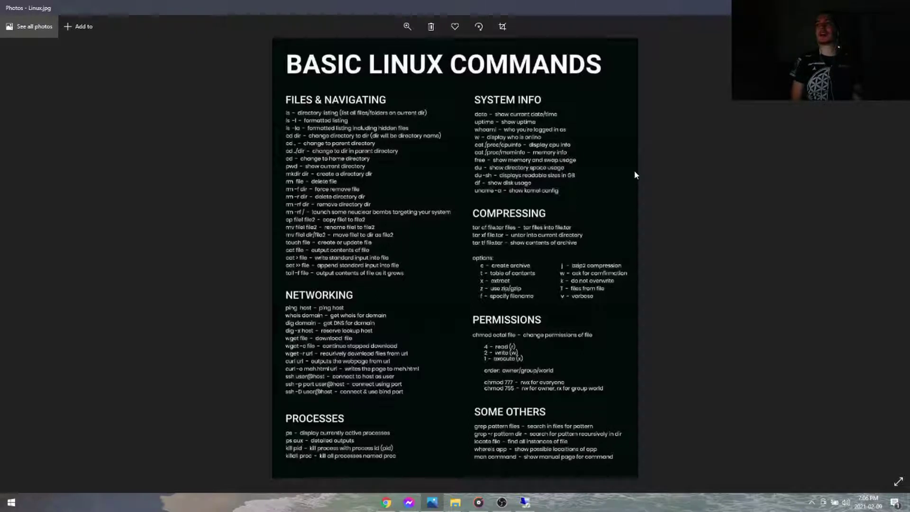
Show the Linux.jpg Basic Linux Commands cheat sheet full screen in Photos.
left_click(898, 480)
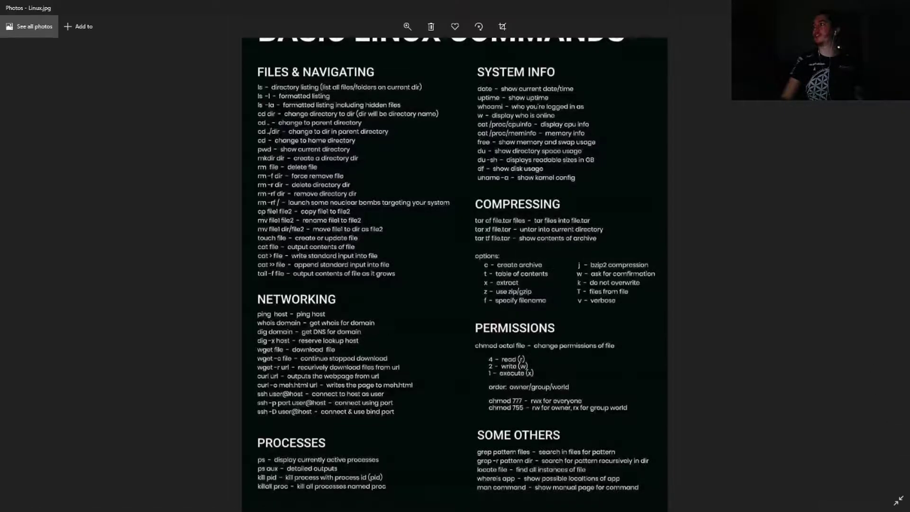
Exit the cheat sheet's full-screen view with Esc.
key("Escape")
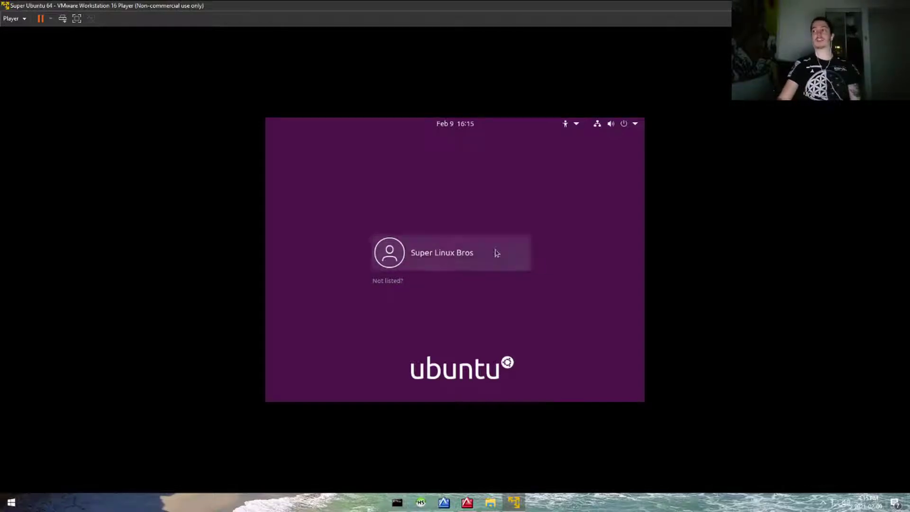
Log in to the Ubuntu guest as the new user with the account password.
left_click(495, 251)
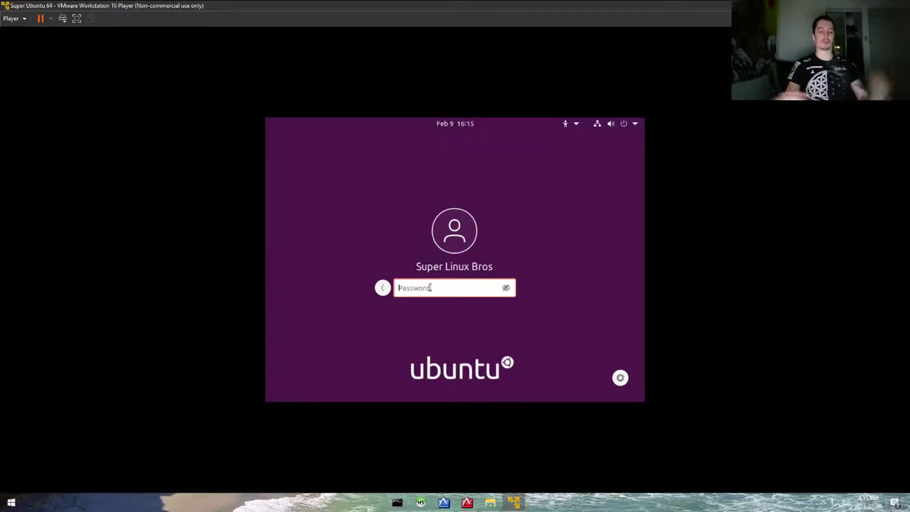
type("******")
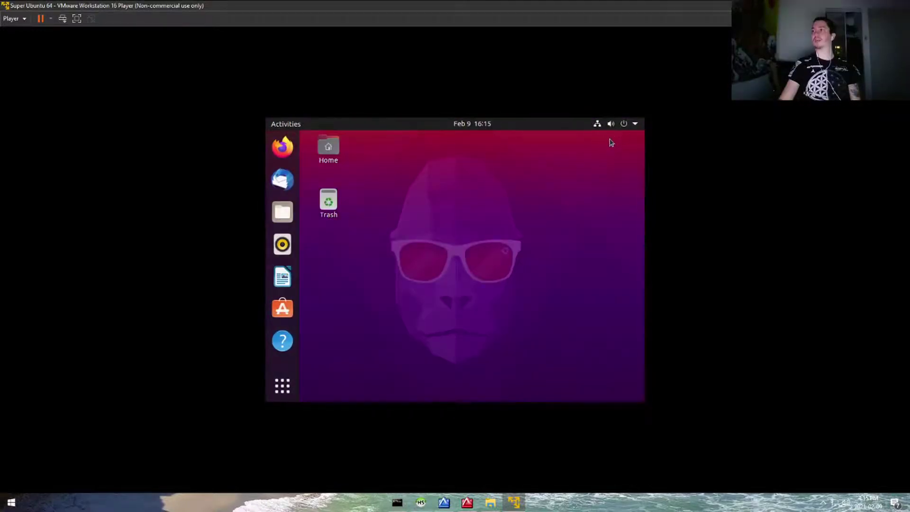
Open the menu leading to Super Ubuntu 64's Virtual Machine Settings.
left_click(628, 125)
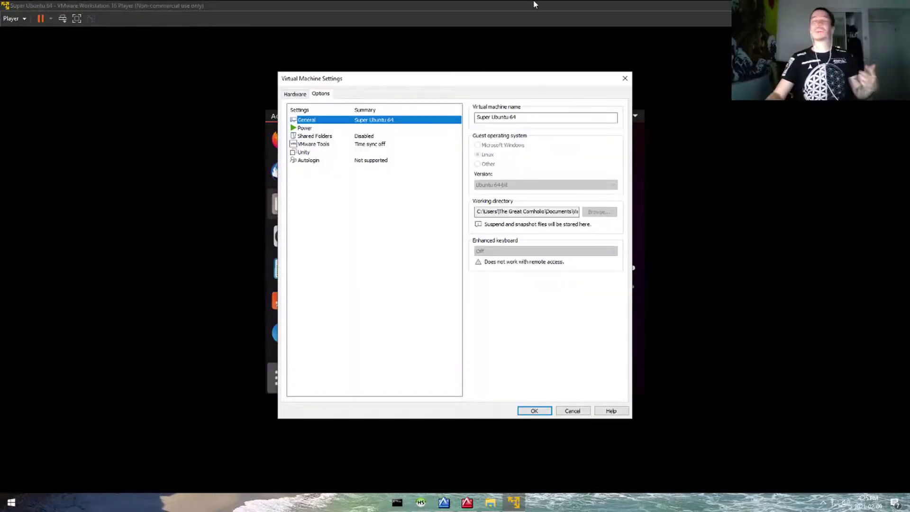
Close the Virtual Machine Settings dialog for Super Ubuntu 64.
left_click(624, 78)
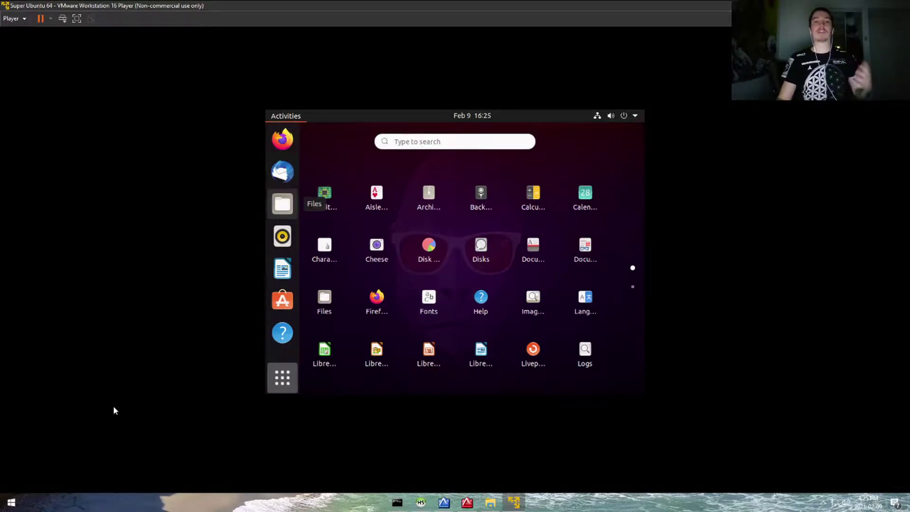
Open the Windows Start menu on the host taskbar to search for apps.
left_click(11, 502)
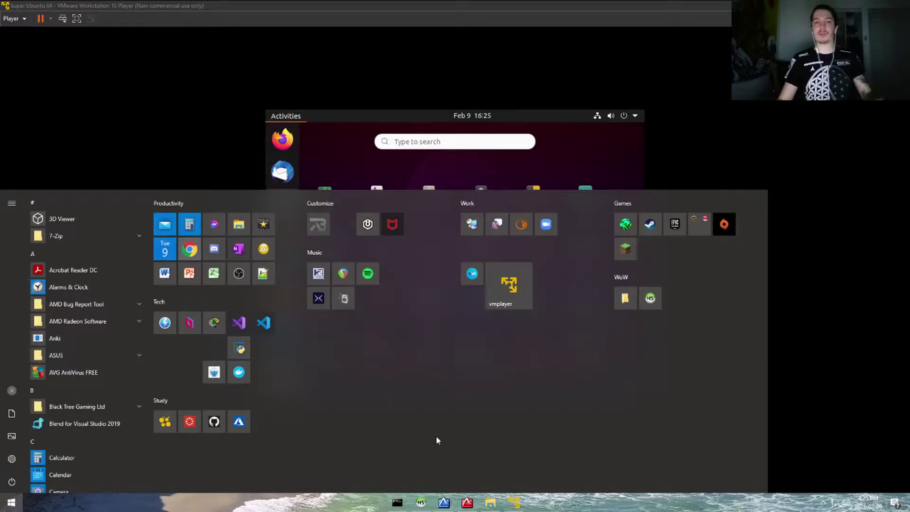
Launch the Run app from Start search and run gpedit.msc.
type("run")
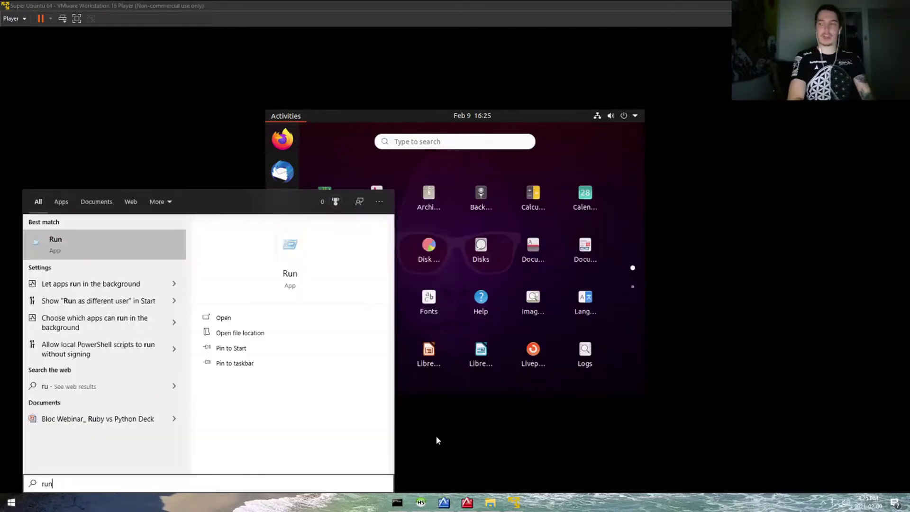
key("Return")
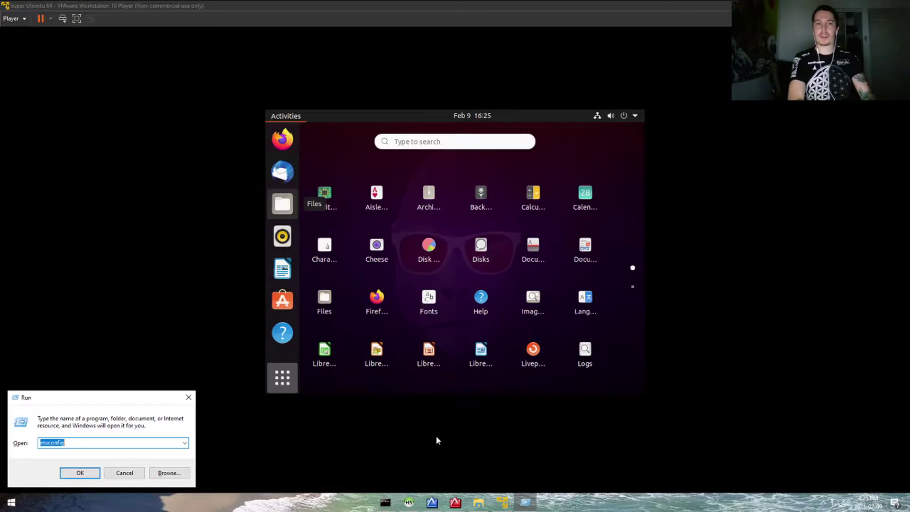
type("gpedit.m")
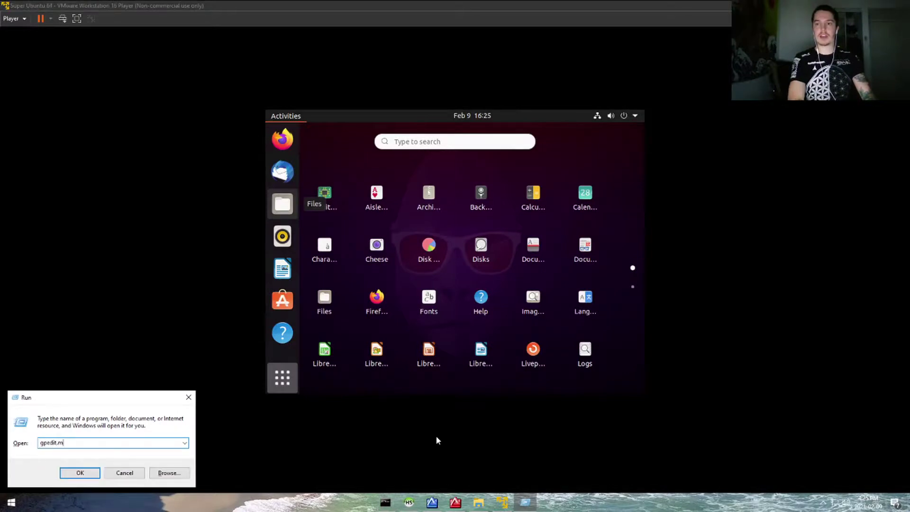
type("sc")
key("Return")
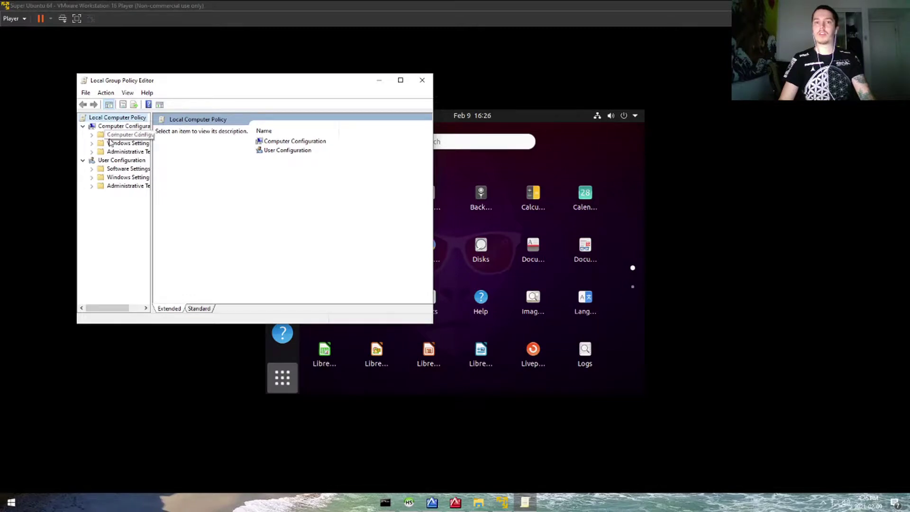
Maximize the editor and navigate Administrative Templates > Windows Components > Remote Desktop Services > Remote Session Environment.
left_click(91, 151)
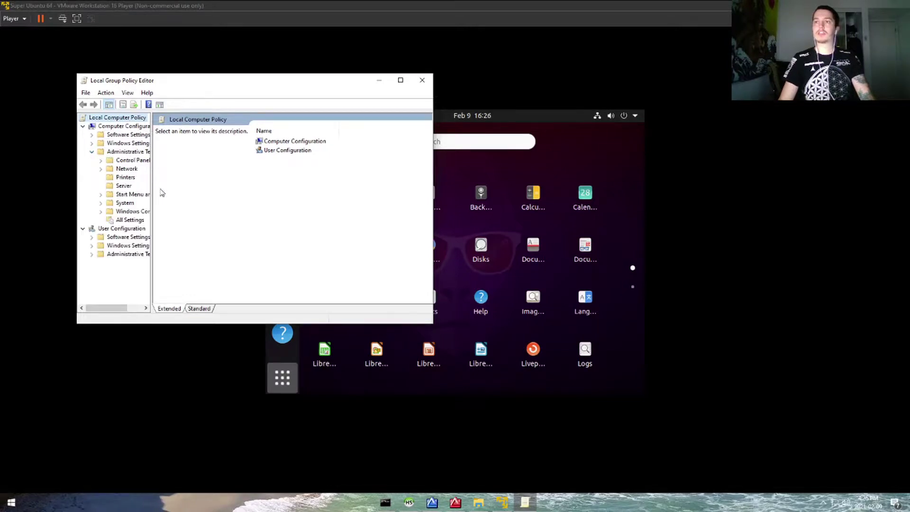
left_click(401, 80)
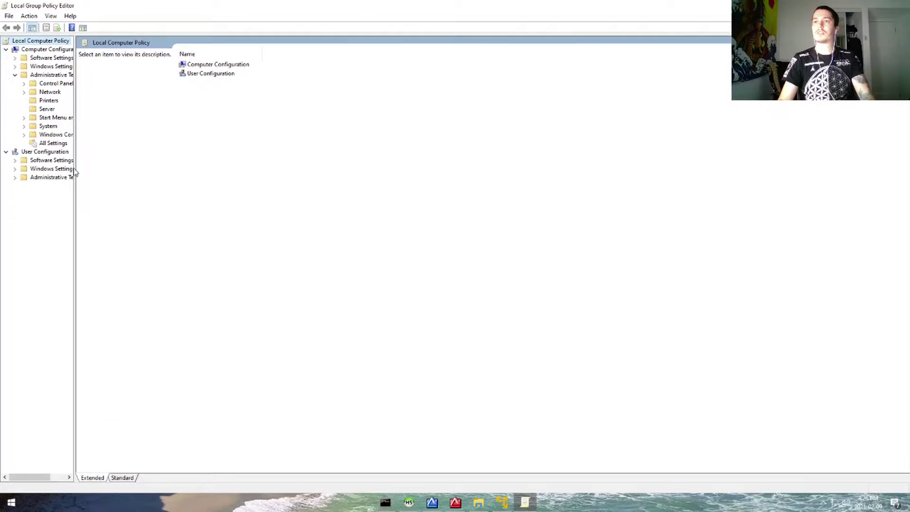
left_click_drag(74, 205, 194, 205)
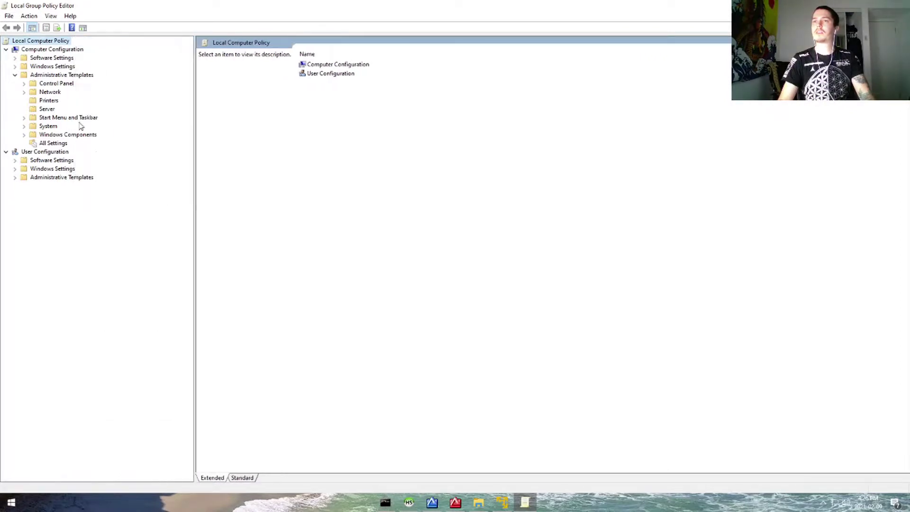
left_click(25, 137)
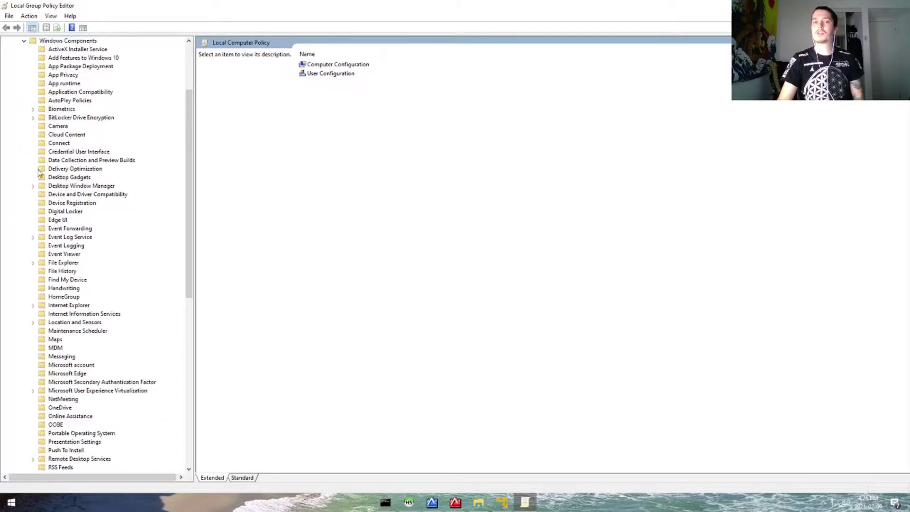
scroll(94, 350, "down", 4)
scroll(100, 368, "down", 3)
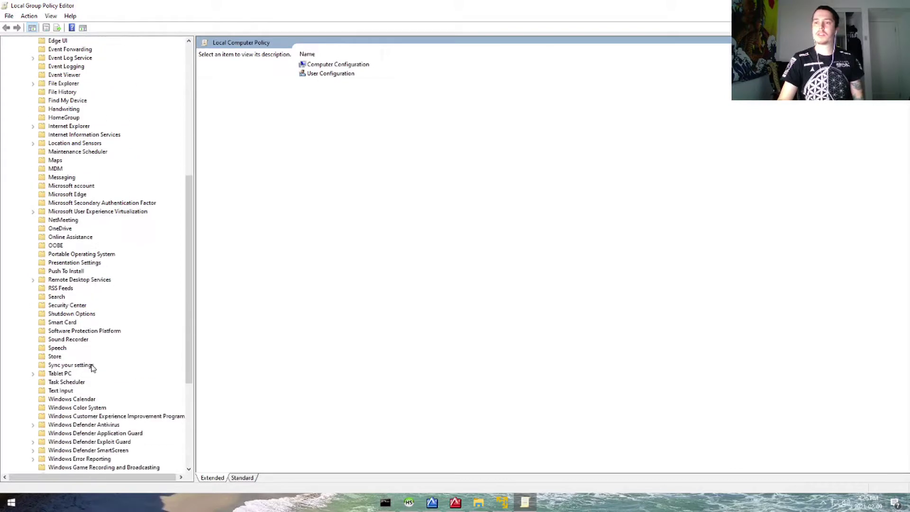
left_click(33, 280)
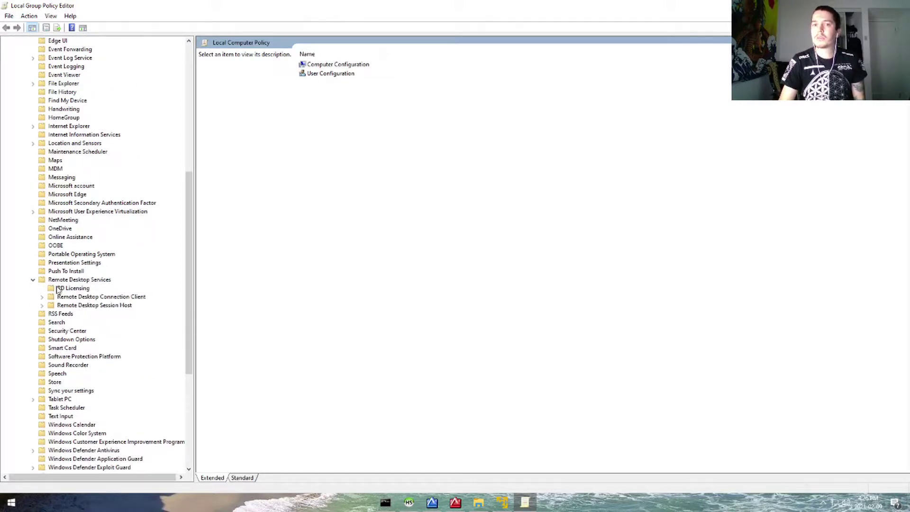
left_click(41, 306)
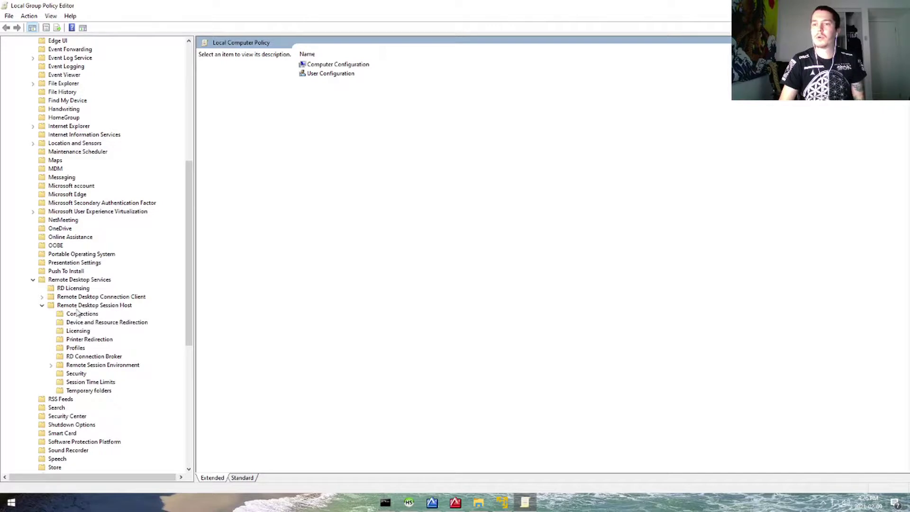
left_click(52, 365)
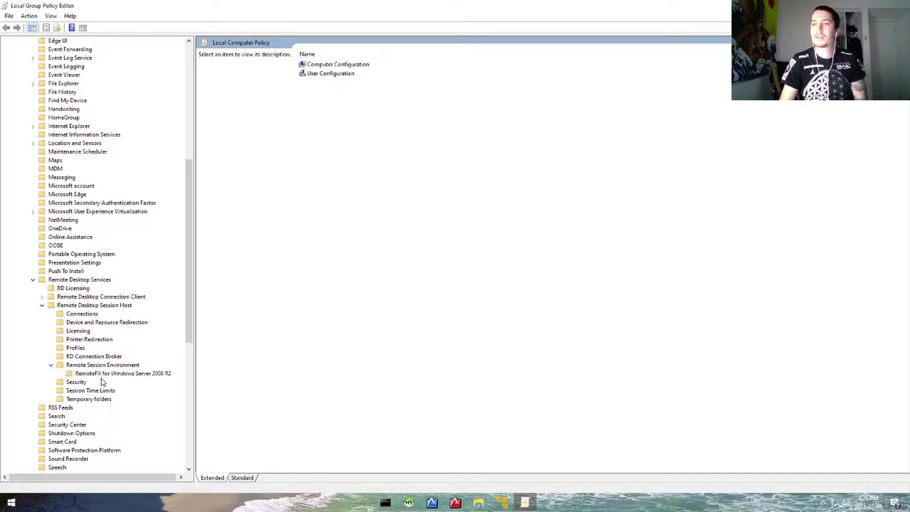
left_click(102, 365)
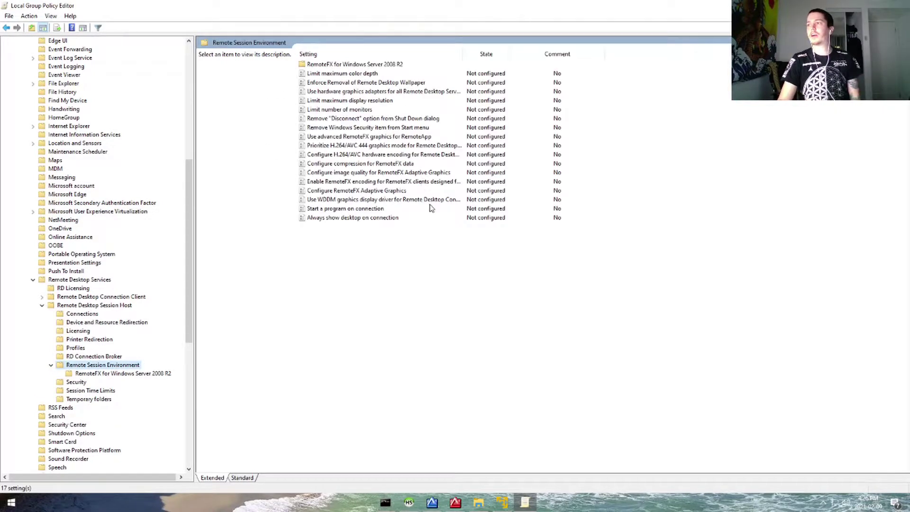
Set 'Use WDDM graphics display driver for Remote Desktop Connections' to Disabled, then return to the Ubuntu VM.
left_click(429, 200)
left_click_drag(464, 53, 511, 54)
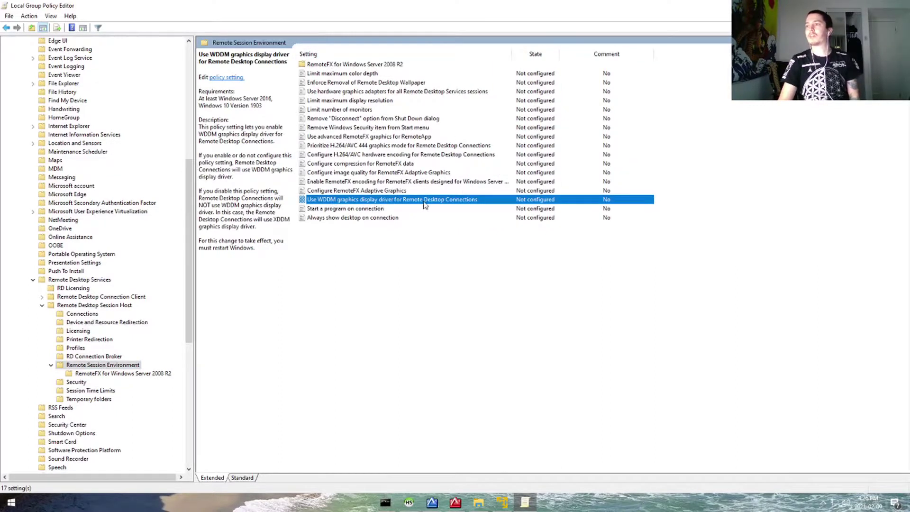
right_click(476, 201)
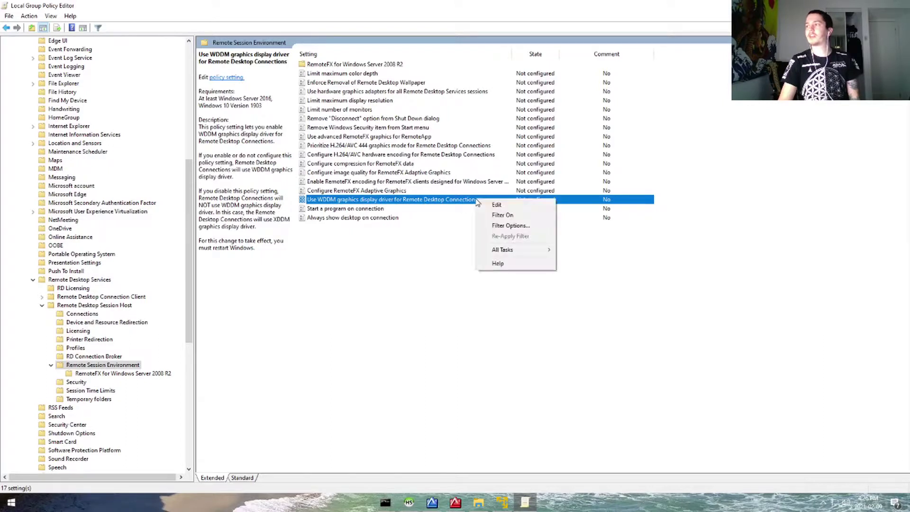
left_click(497, 206)
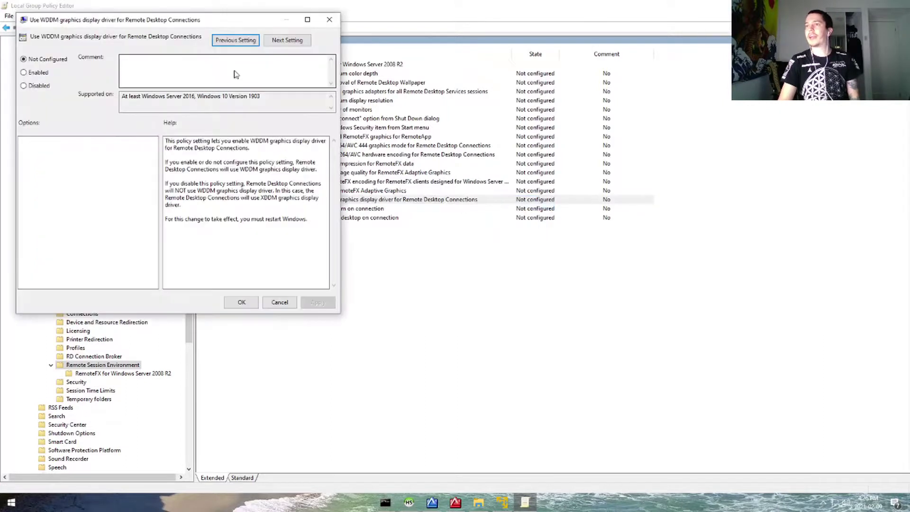
left_click(33, 86)
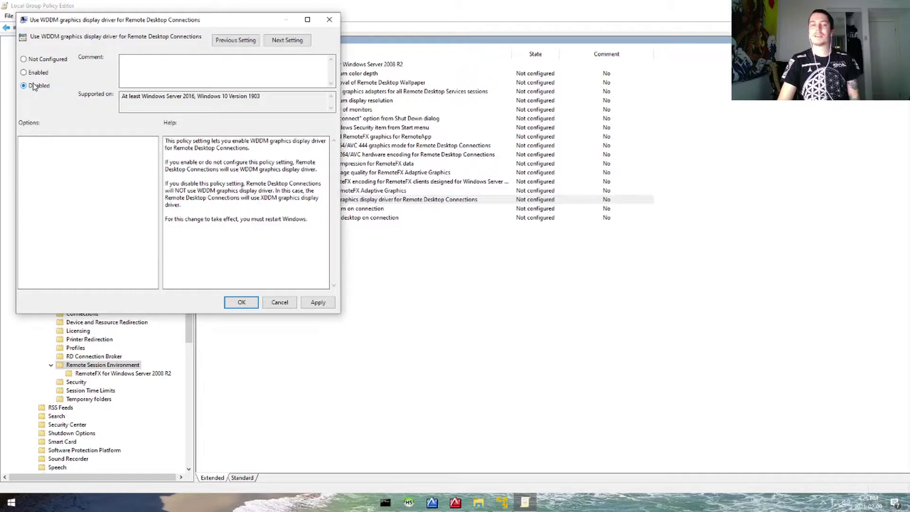
left_click(318, 302)
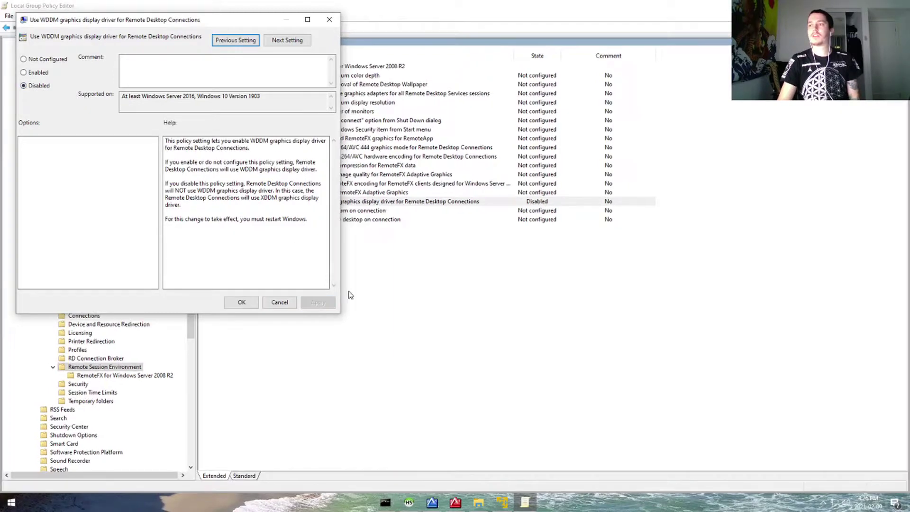
left_click(241, 302)
left_click(503, 502)
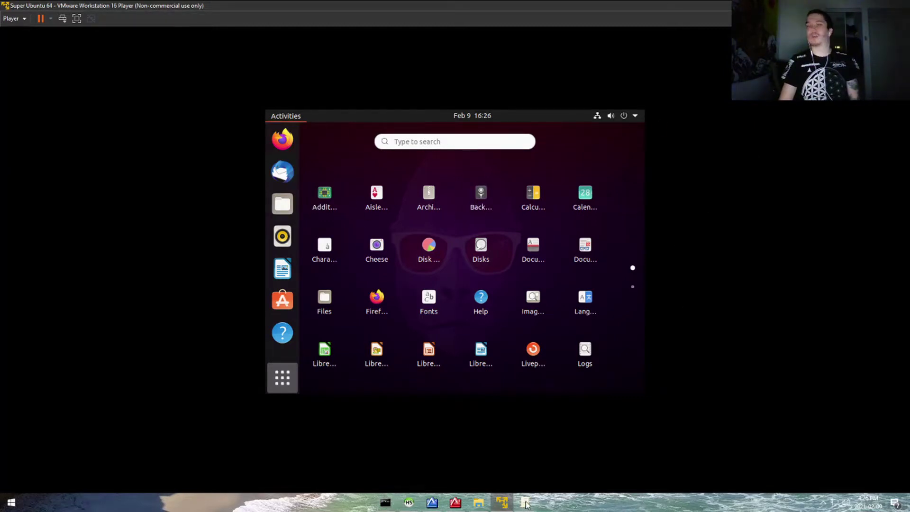
Select the user account on the Ubuntu login screen to reveal its Password field.
mouse_move(526, 504)
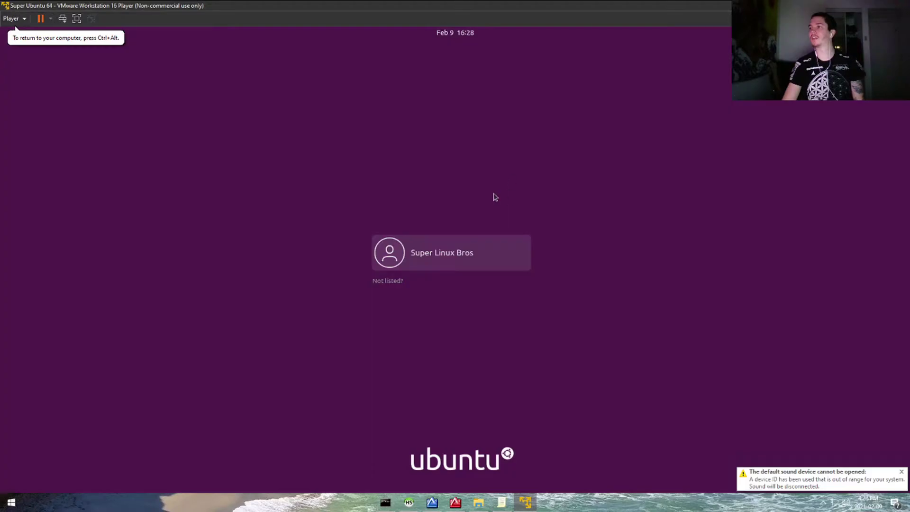
left_click(452, 248)
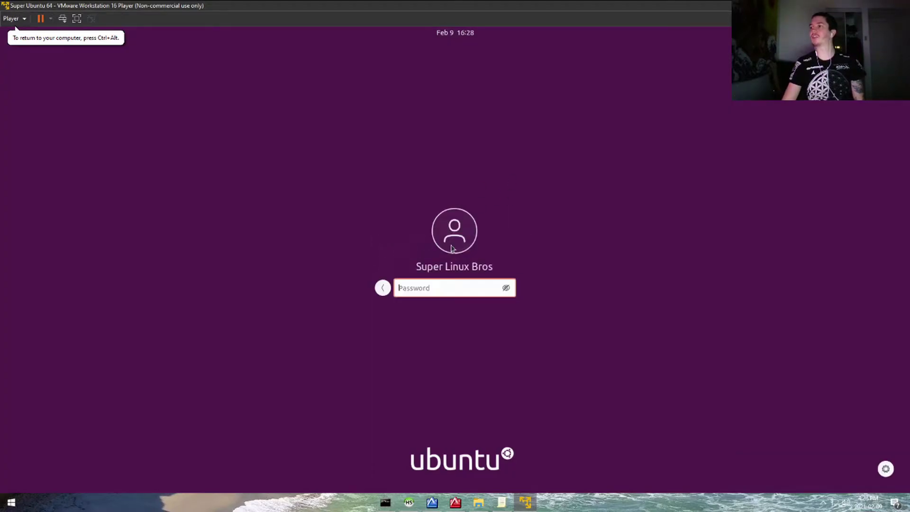